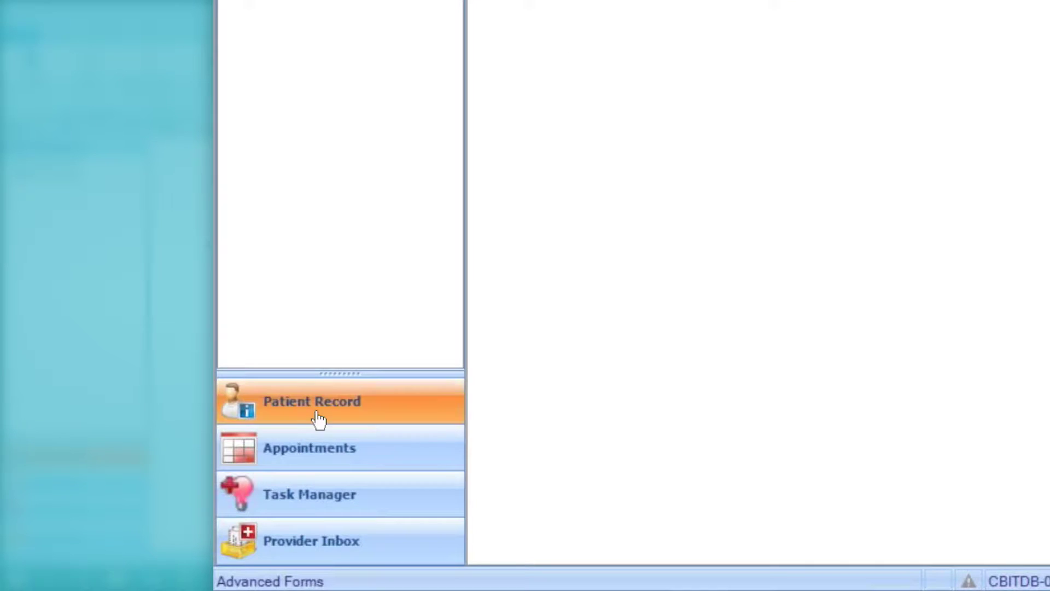
# - Open the appointment books, show two additional providers' schedules, and clear all displayed providers
pyautogui.click(310, 452)
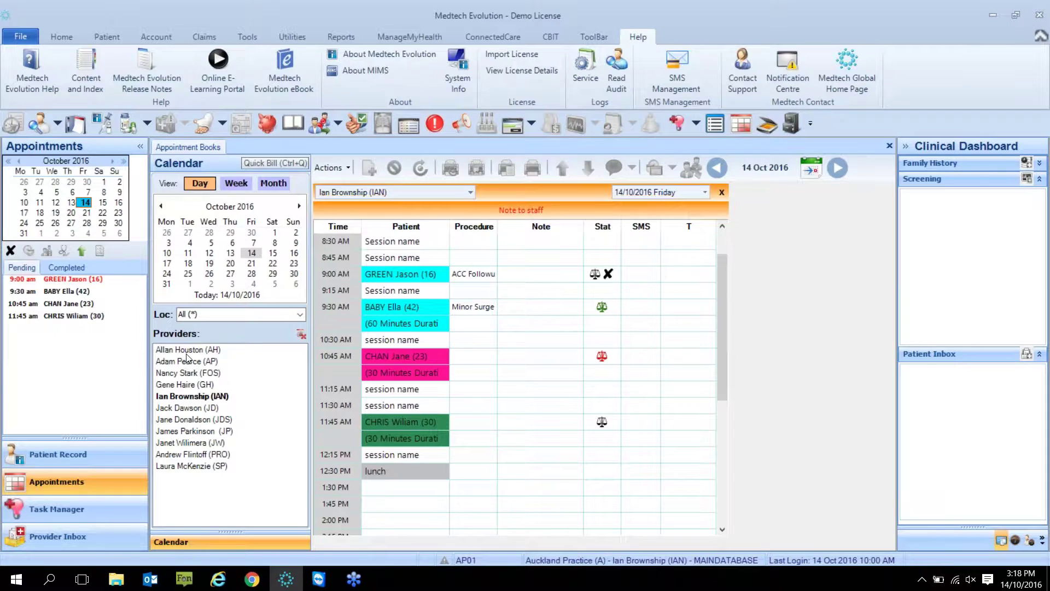
pyautogui.doubleClick(187, 352)
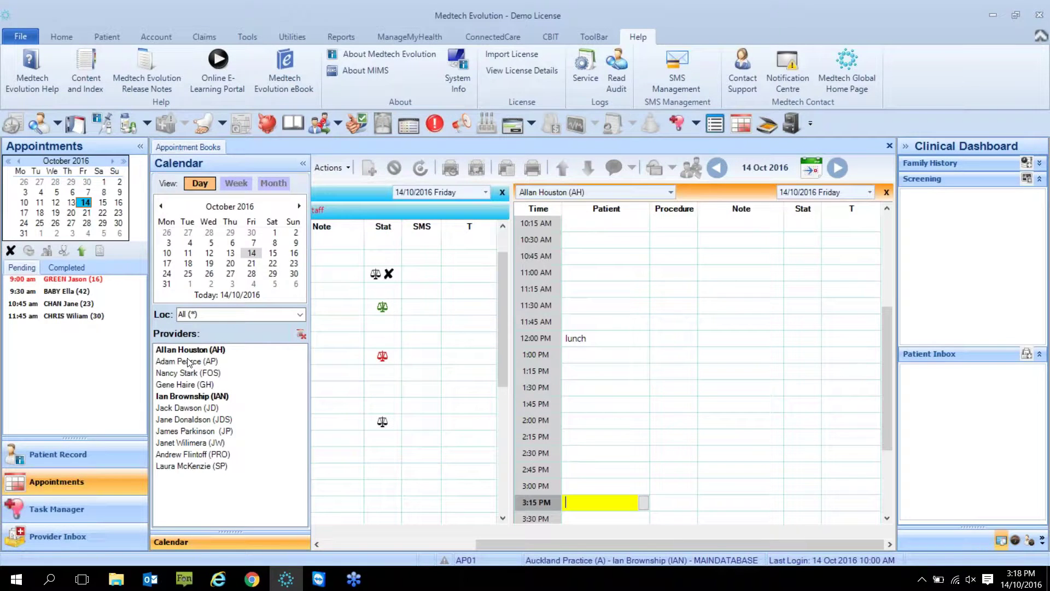
pyautogui.doubleClick(188, 408)
pyautogui.click(300, 334)
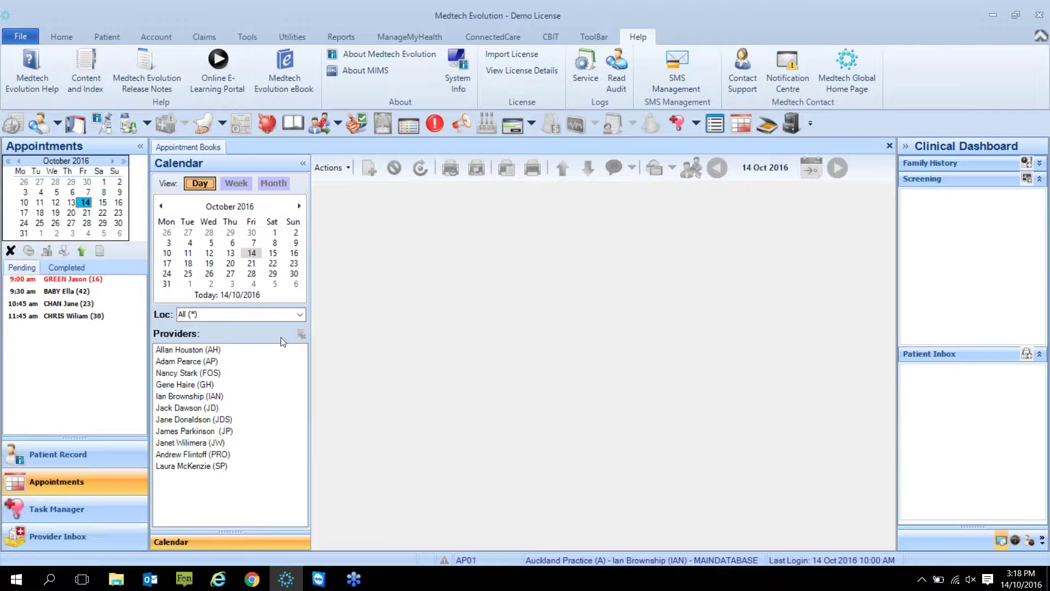
# - Reopen the logged-in provider's appointment book and view the SMS options for the 11:45 AM appointment
pyautogui.doubleClick(176, 397)
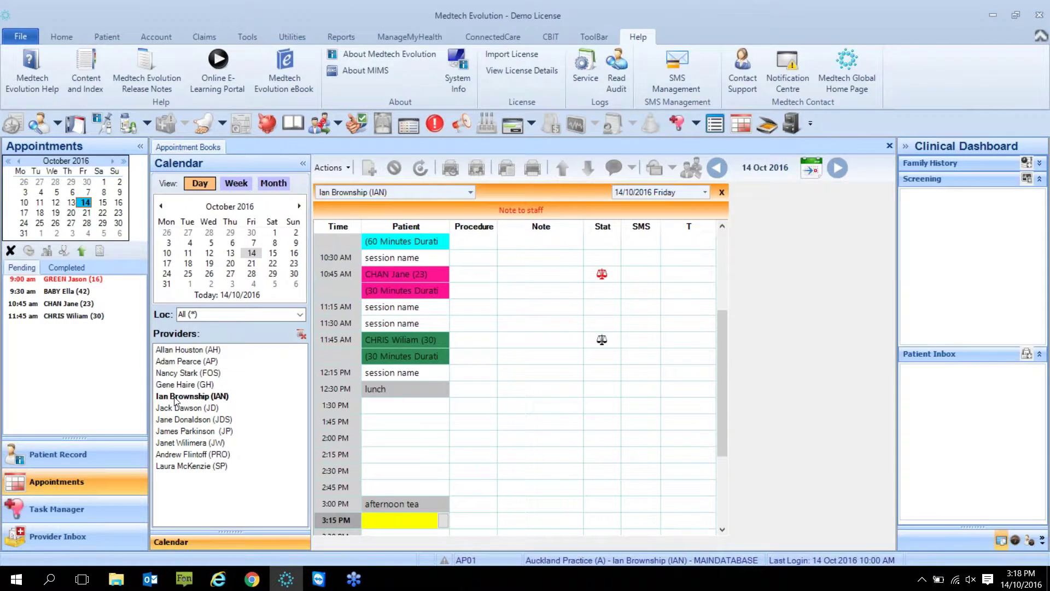
pyautogui.click(402, 340)
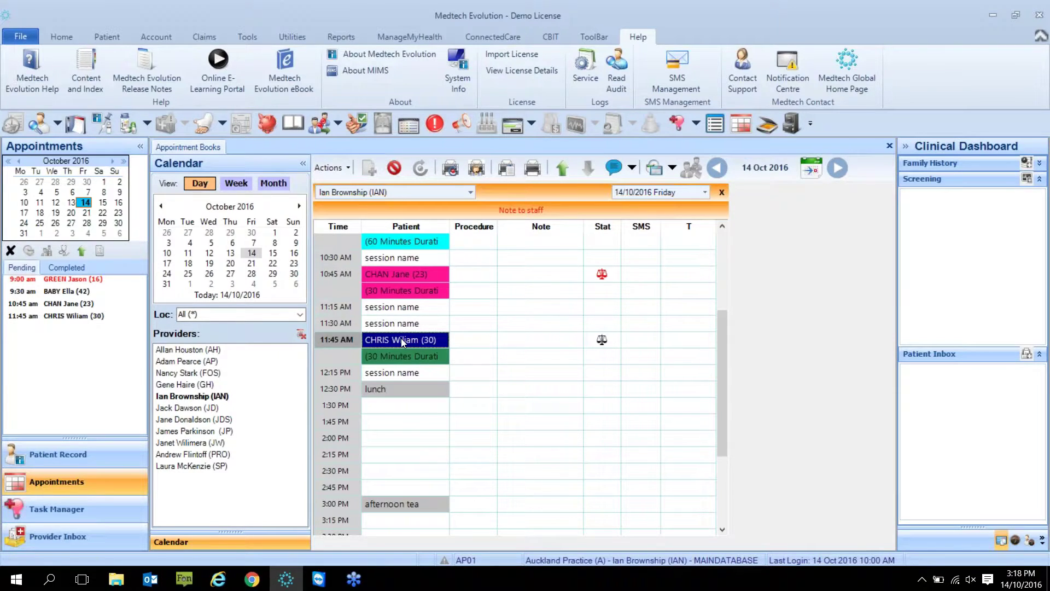
pyautogui.rightClick(401, 340)
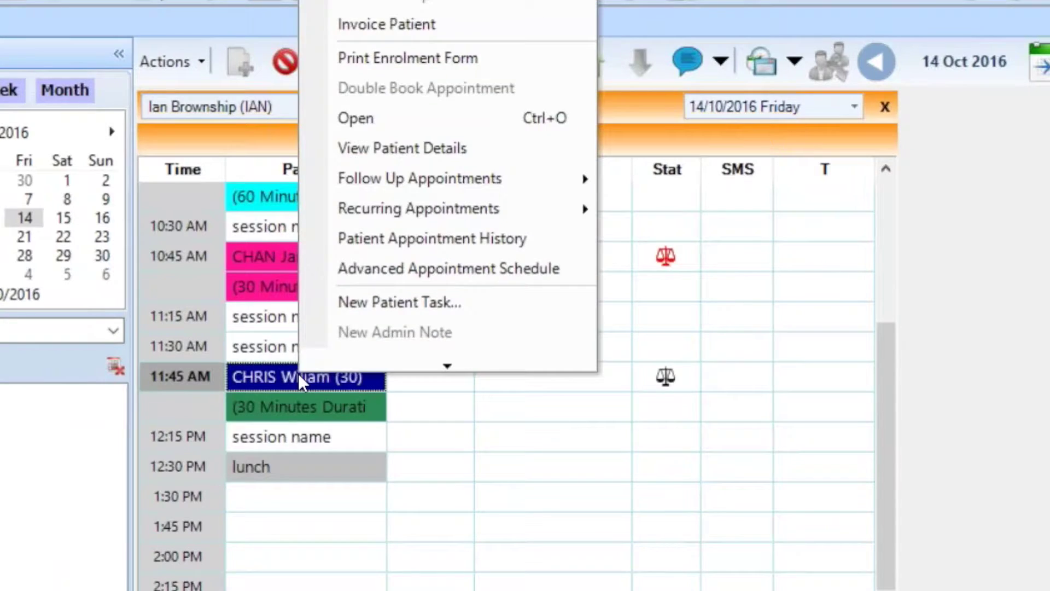
pyautogui.scroll(-1, 320, 348)
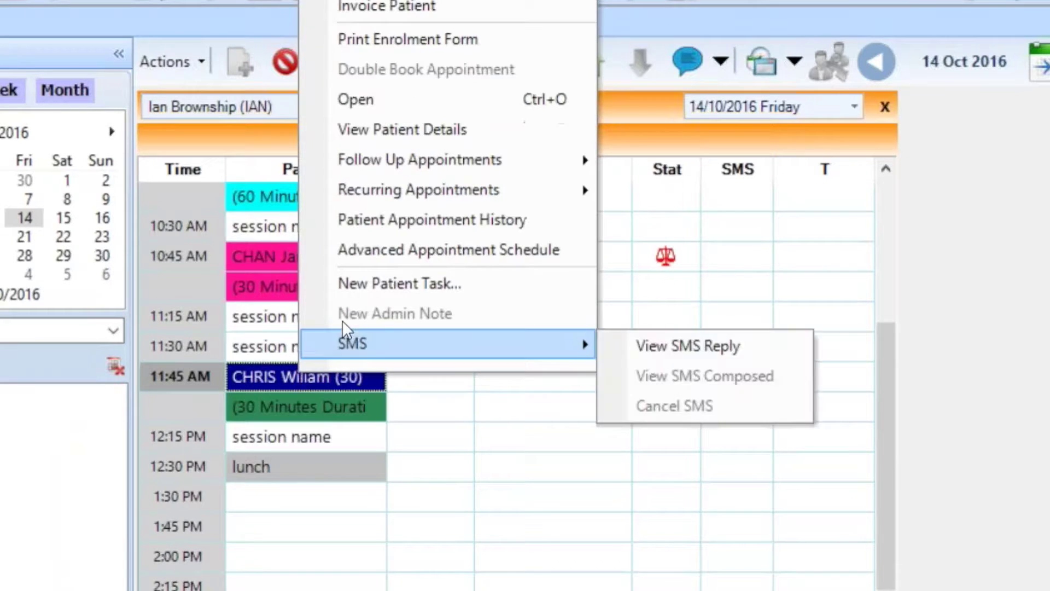
pyautogui.moveTo(400, 335)
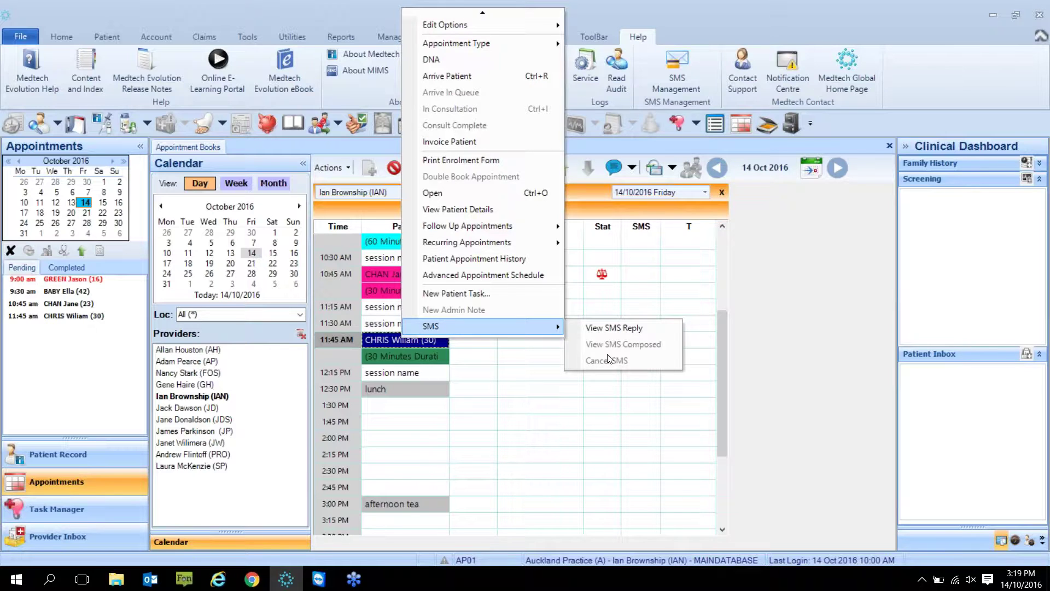
pyautogui.click(832, 294)
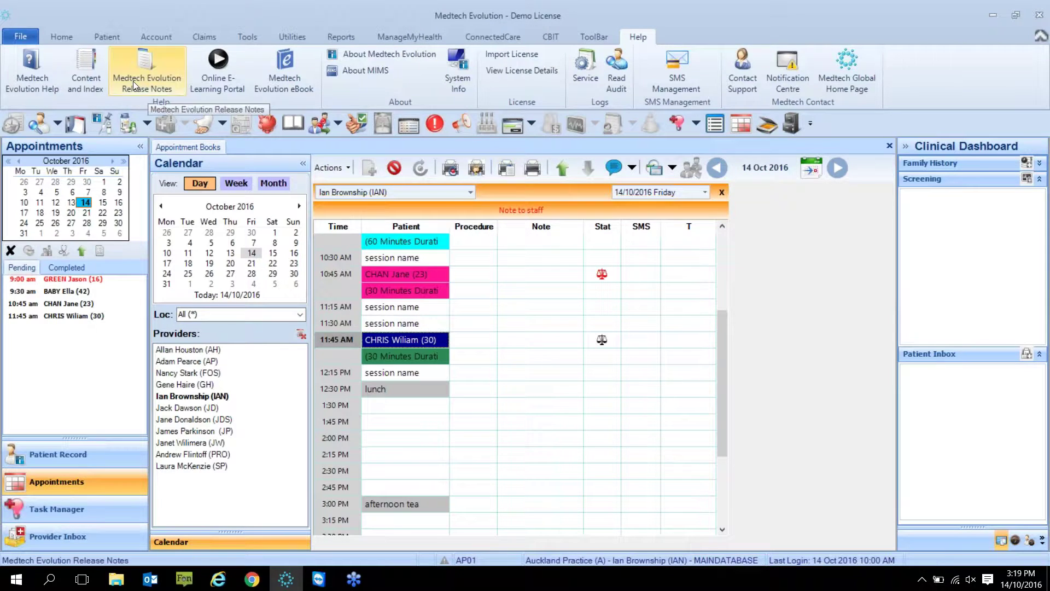
# - Make the patient booked at 10:45 AM the active patient and dismiss the patient alerts
pyautogui.click(60, 30)
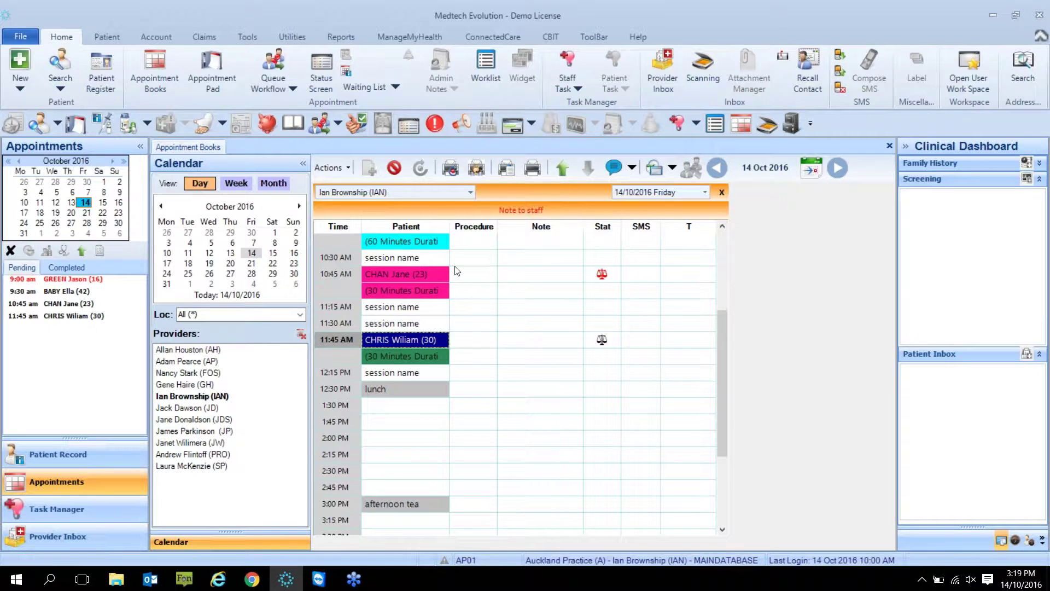
pyautogui.click(429, 274)
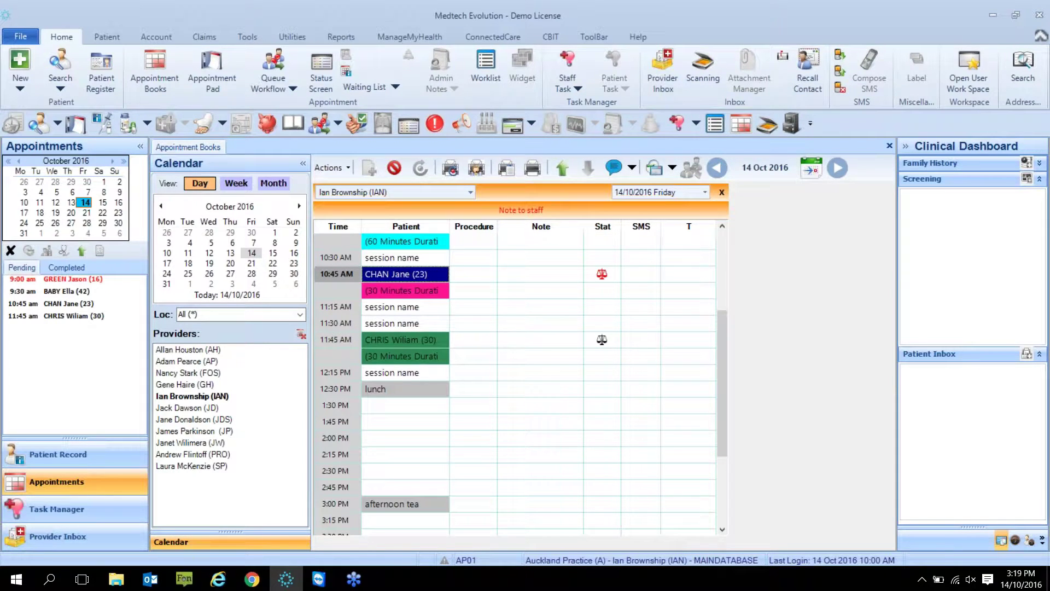
pyautogui.click(567, 171)
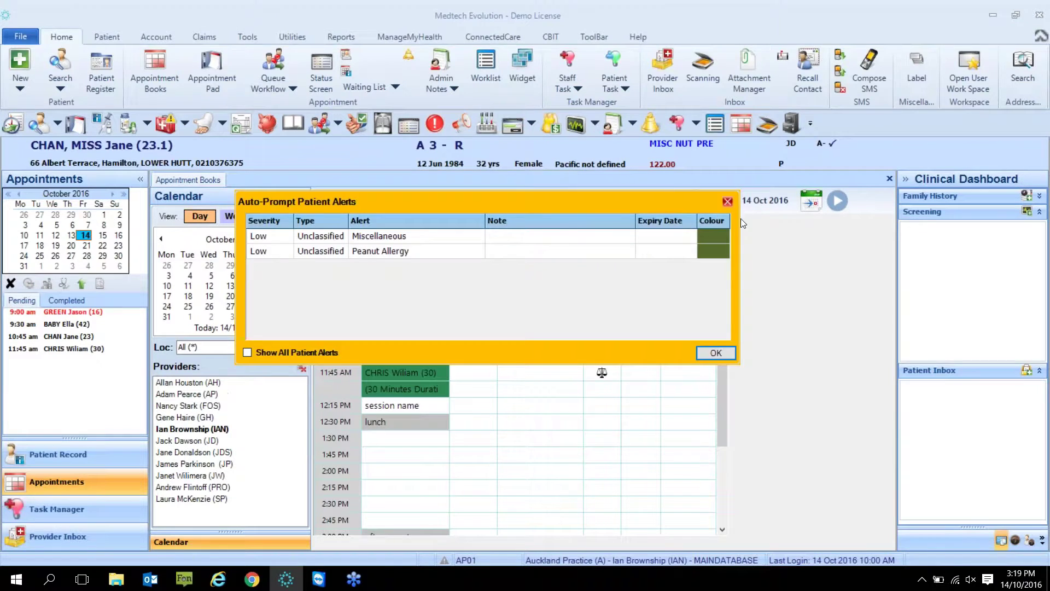
pyautogui.click(736, 205)
# - View the SMS Compose form for the active patient, continuing past the no-SMS warning, and close it without sending
pyautogui.click(870, 69)
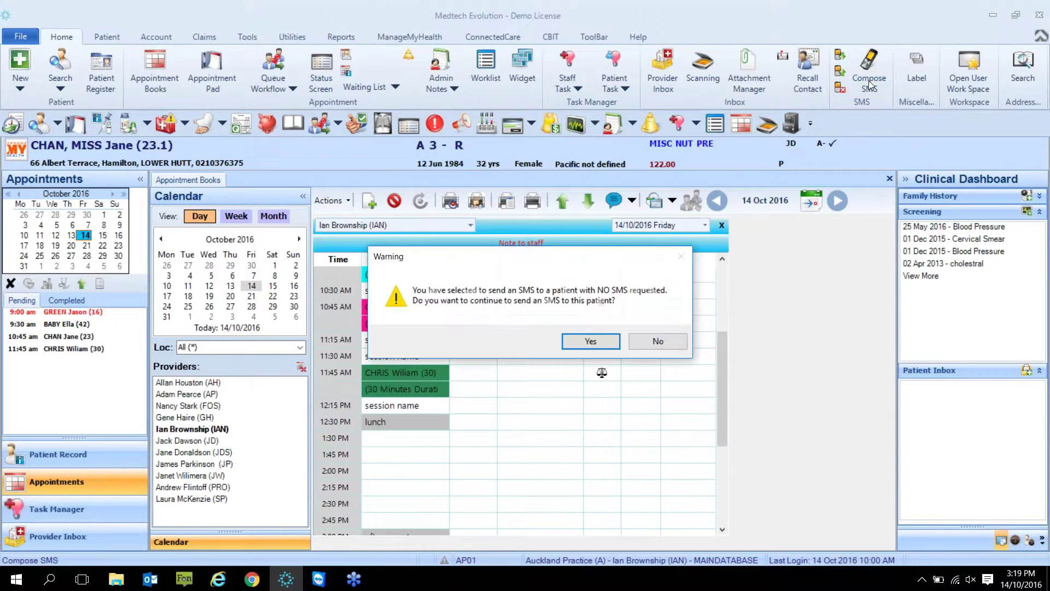
pyautogui.click(575, 343)
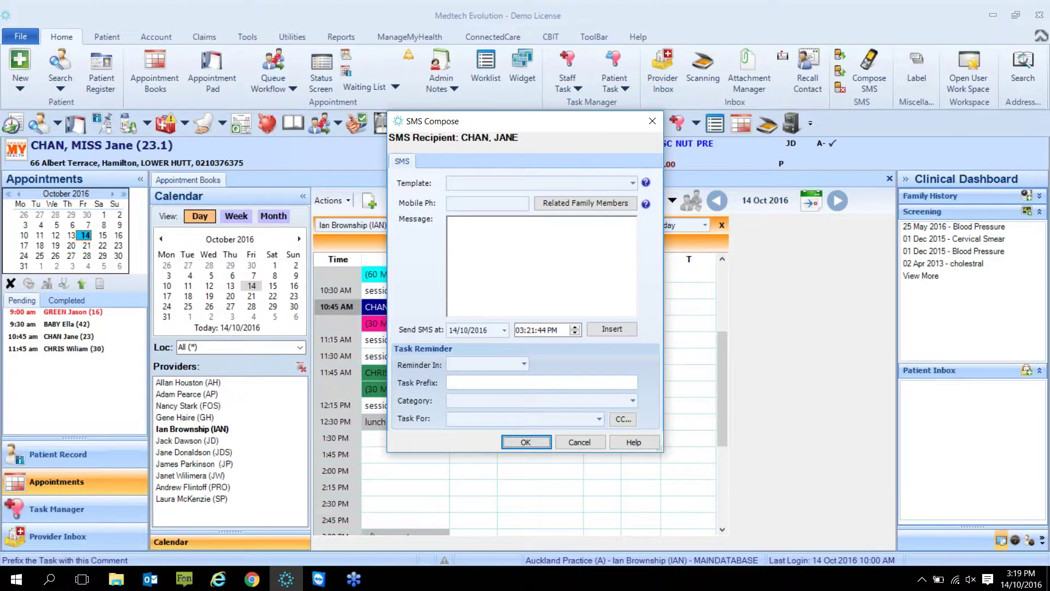
pyautogui.click(652, 121)
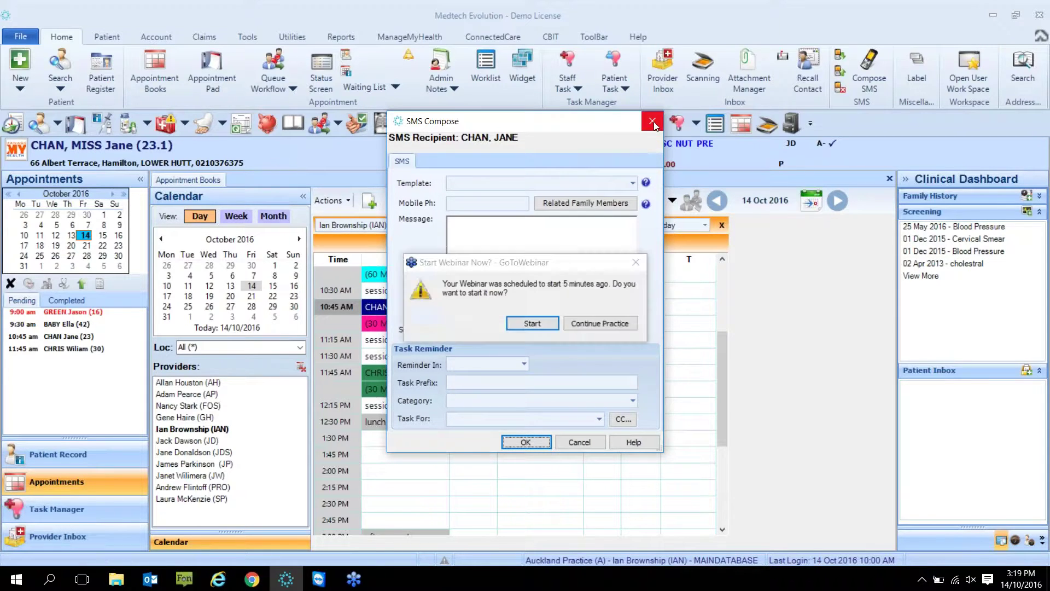
pyautogui.press('Return')
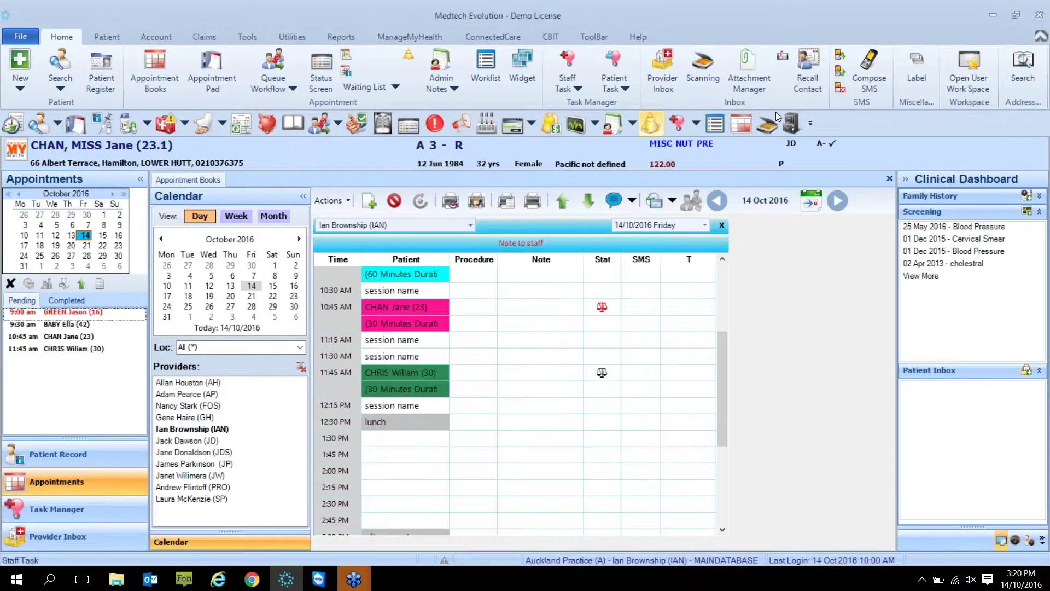
# - View the active patient's SMS Outbox, and open the details of the "end of sep" statement run from Statement Workflow
pyautogui.click(840, 71)
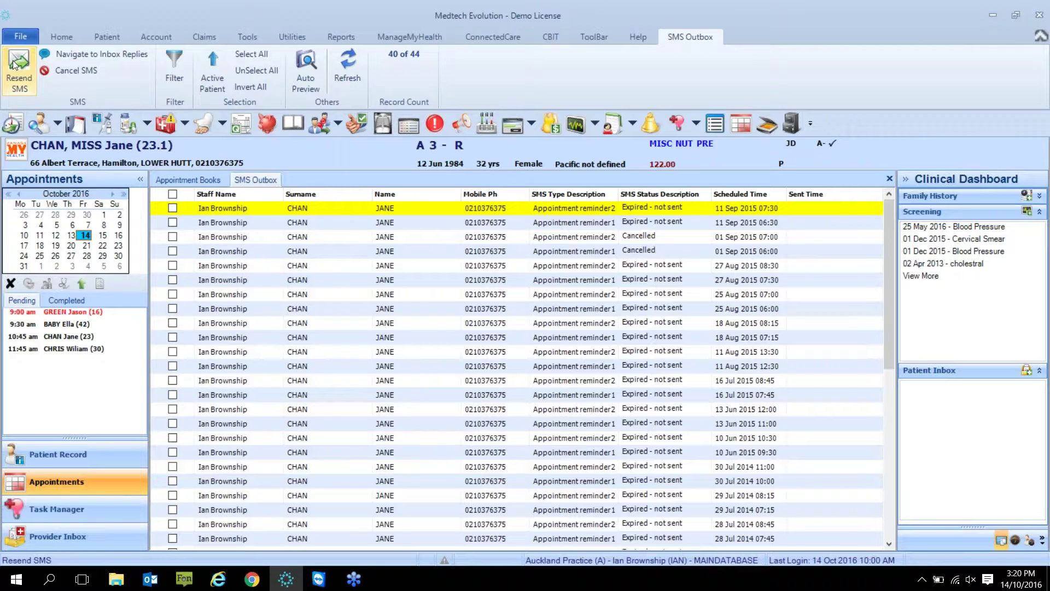
pyautogui.click(149, 38)
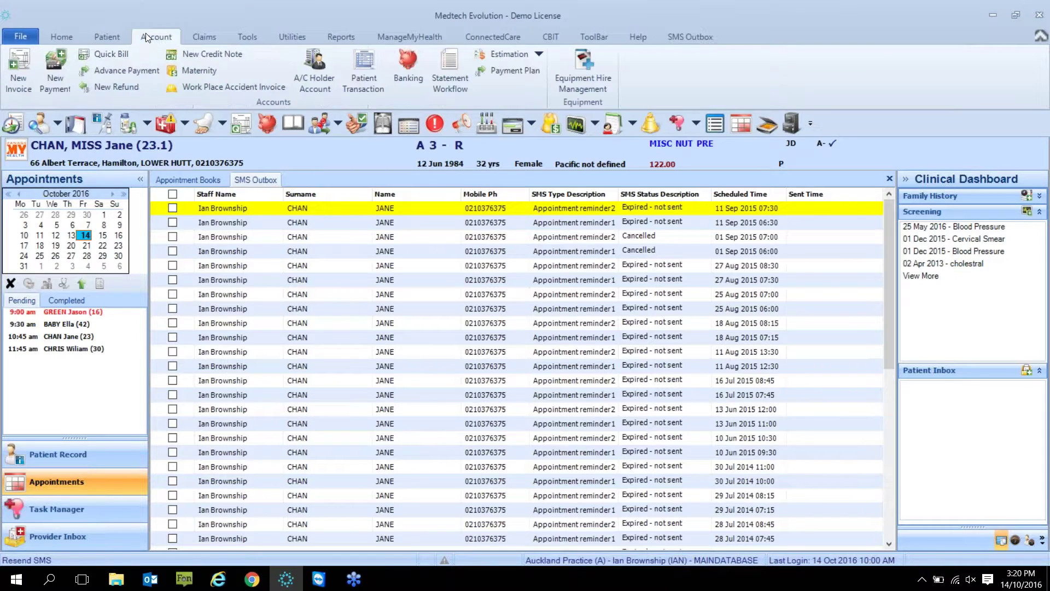
pyautogui.click(451, 71)
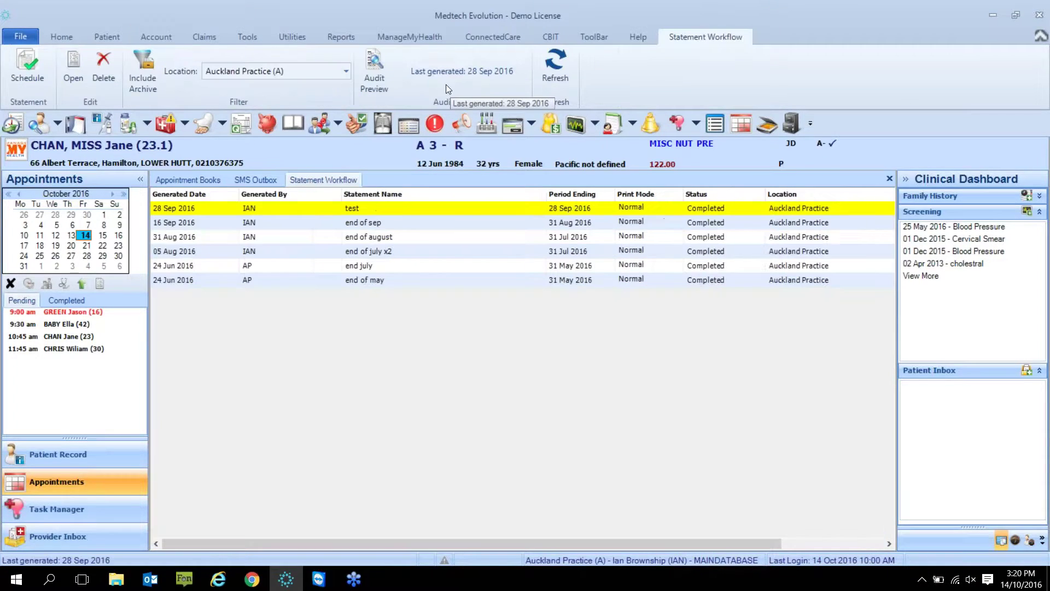
pyautogui.doubleClick(182, 224)
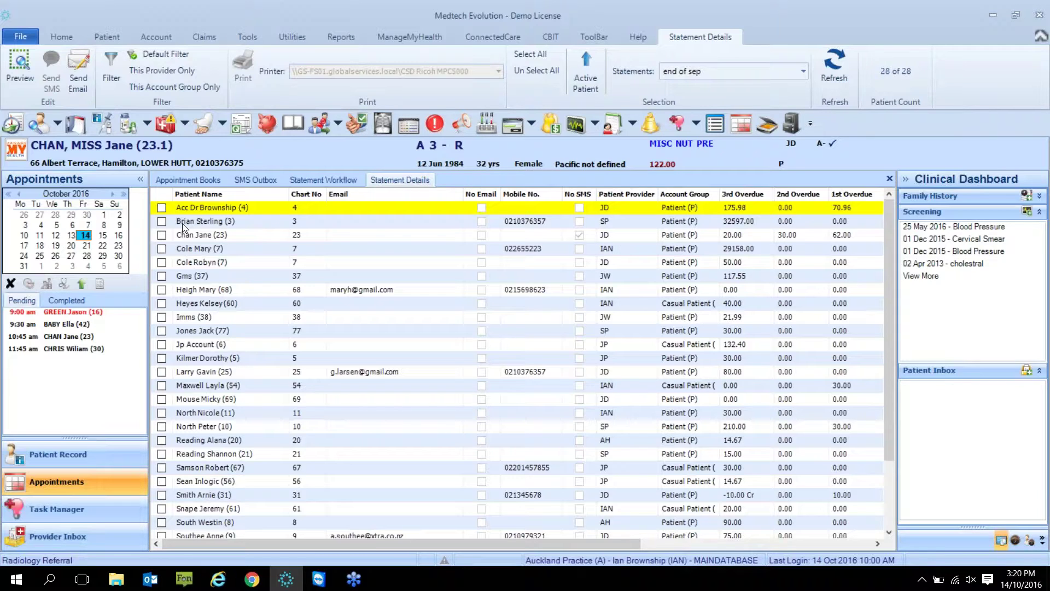
# - Sort the statement details by mobile number in descending order and select all patients in the list
pyautogui.click(526, 193)
pyautogui.click(527, 192)
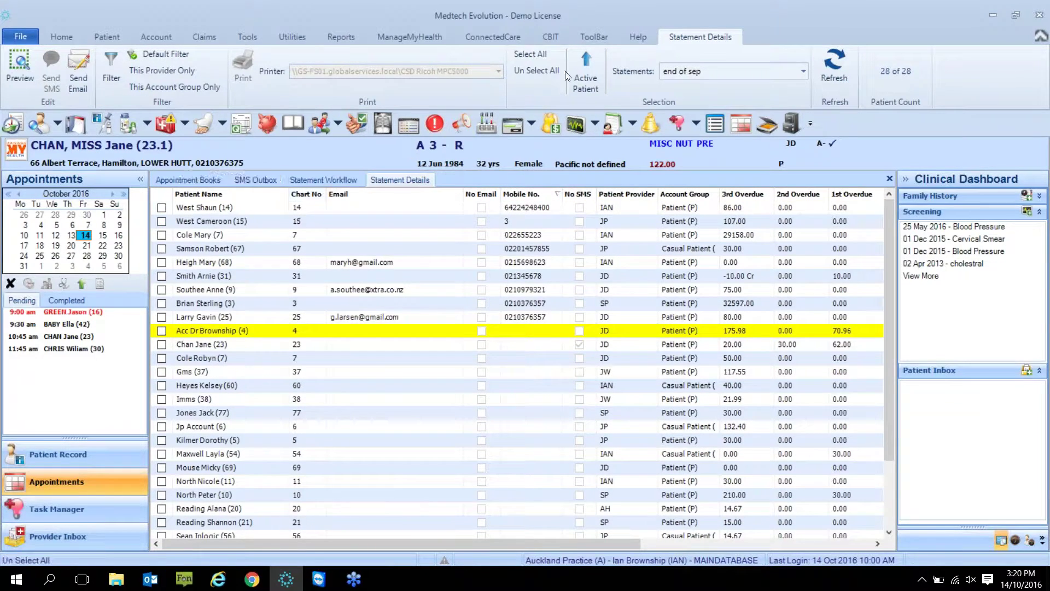
pyautogui.click(533, 54)
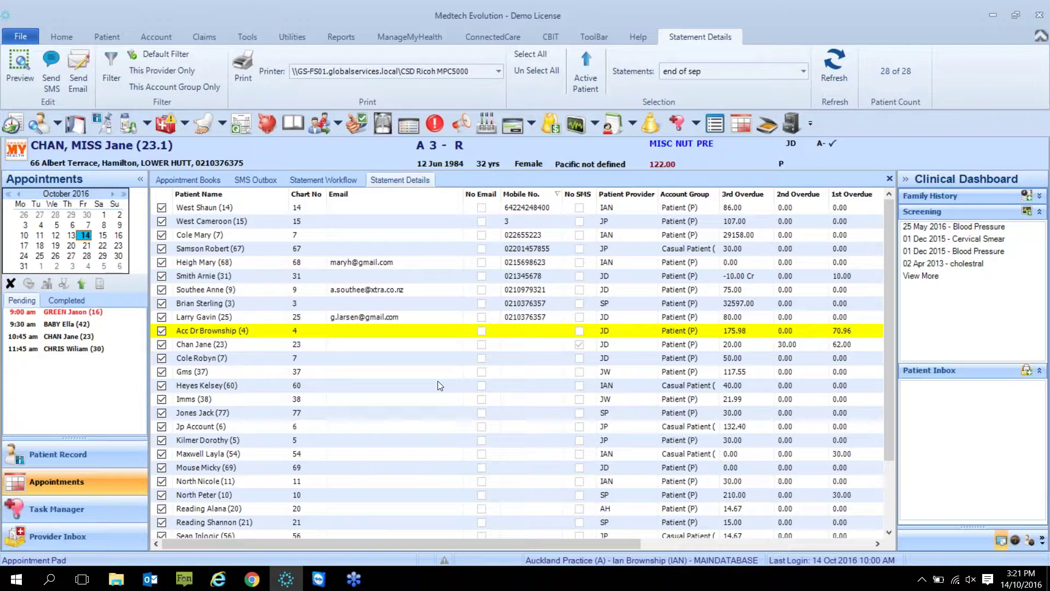
# - Open the Outbox Document list under In/Outbox in the setup options
pyautogui.click(26, 36)
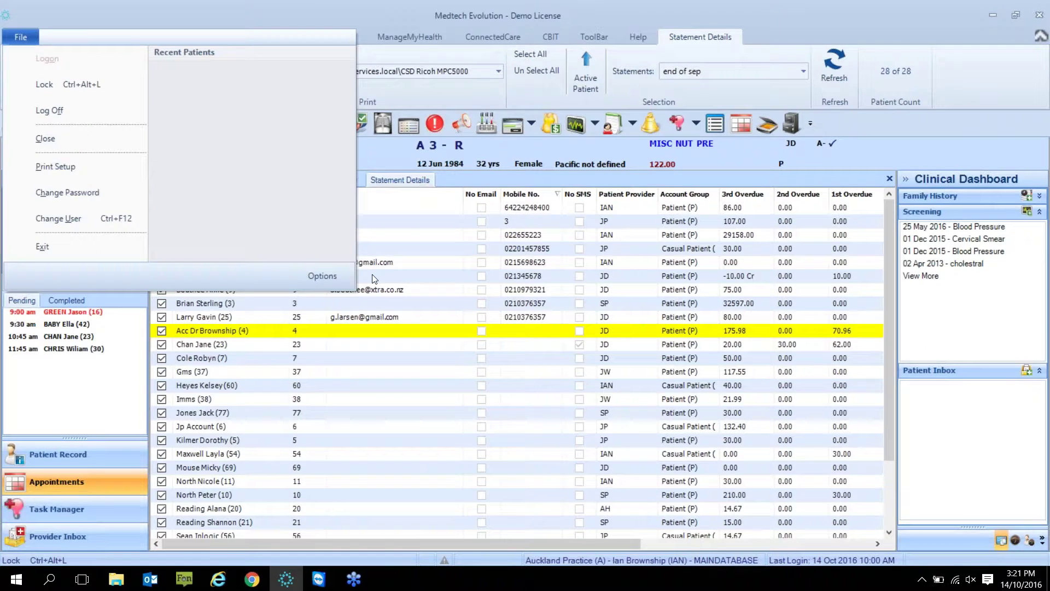
pyautogui.click(326, 277)
pyautogui.click(197, 225)
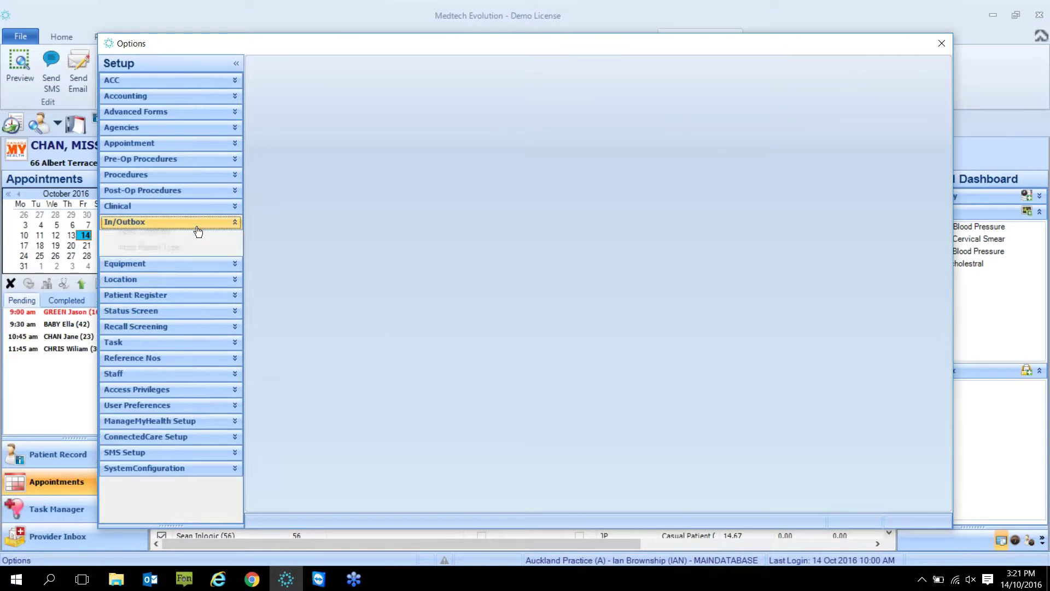
pyautogui.click(180, 257)
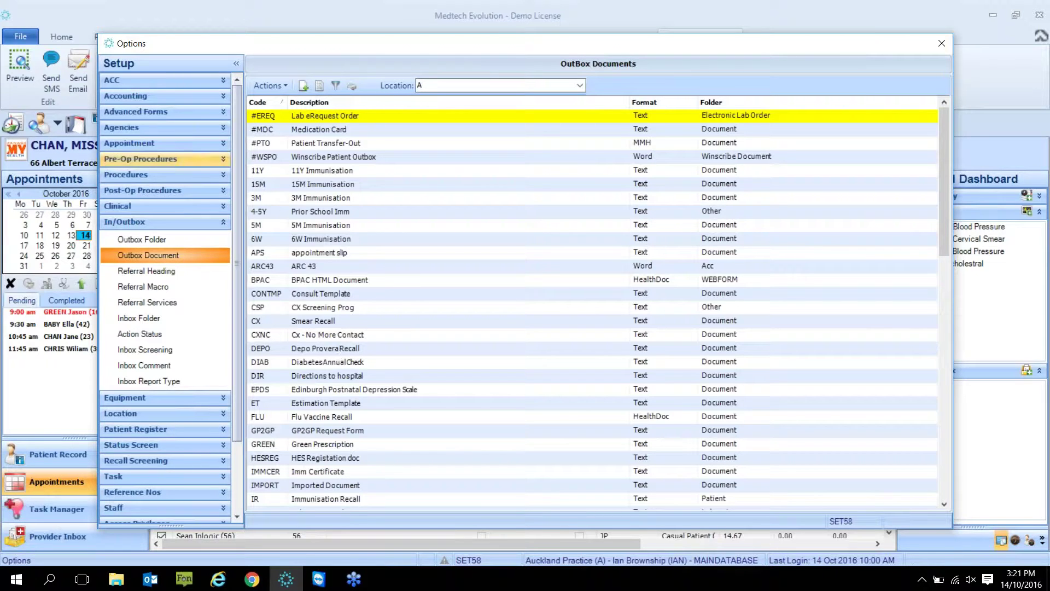
# - View the SMS Template choices of the Patient (P) account group in the accounting setup, and close the options without changes
pyautogui.click(118, 99)
pyautogui.click(120, 113)
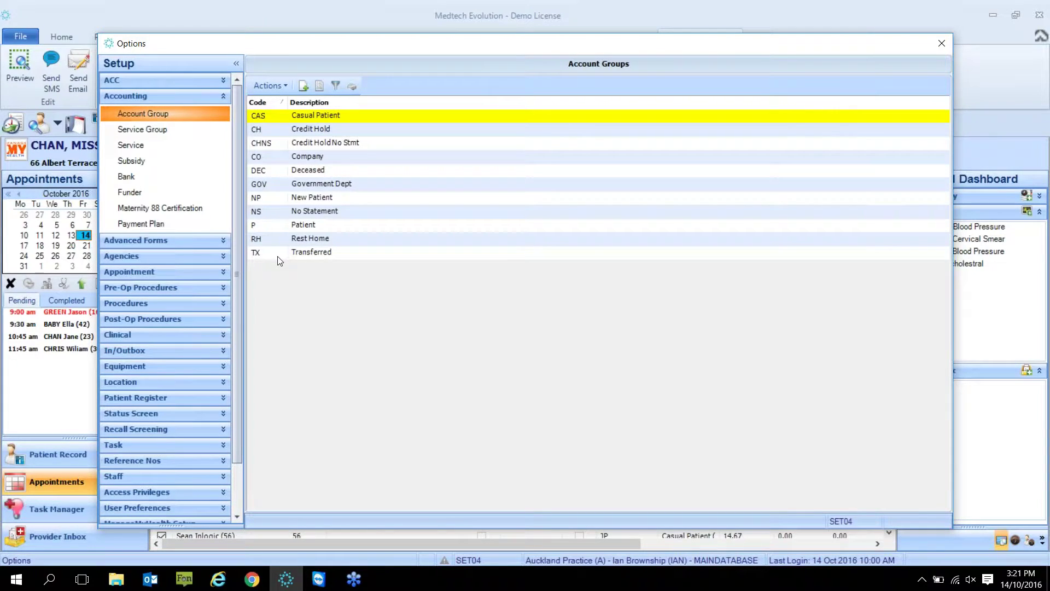
pyautogui.click(293, 226)
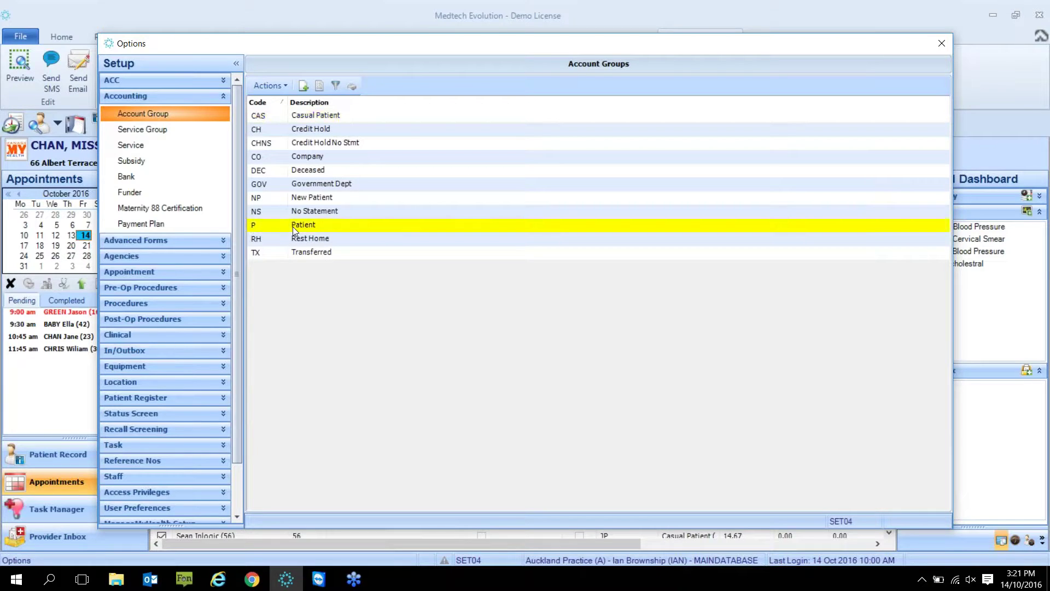
pyautogui.doubleClick(293, 227)
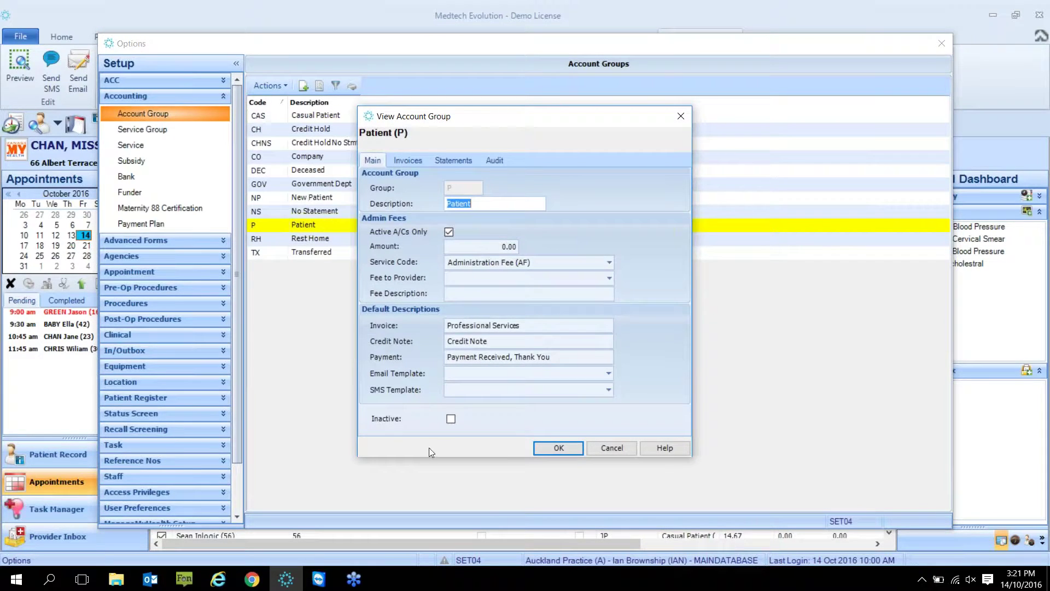
pyautogui.click(610, 391)
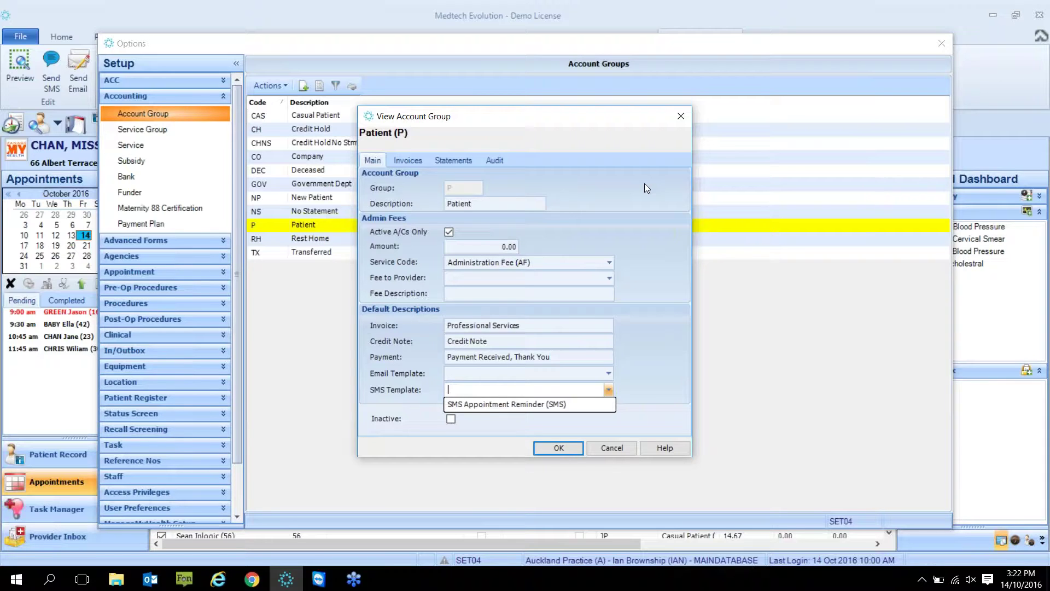
pyautogui.click(687, 111)
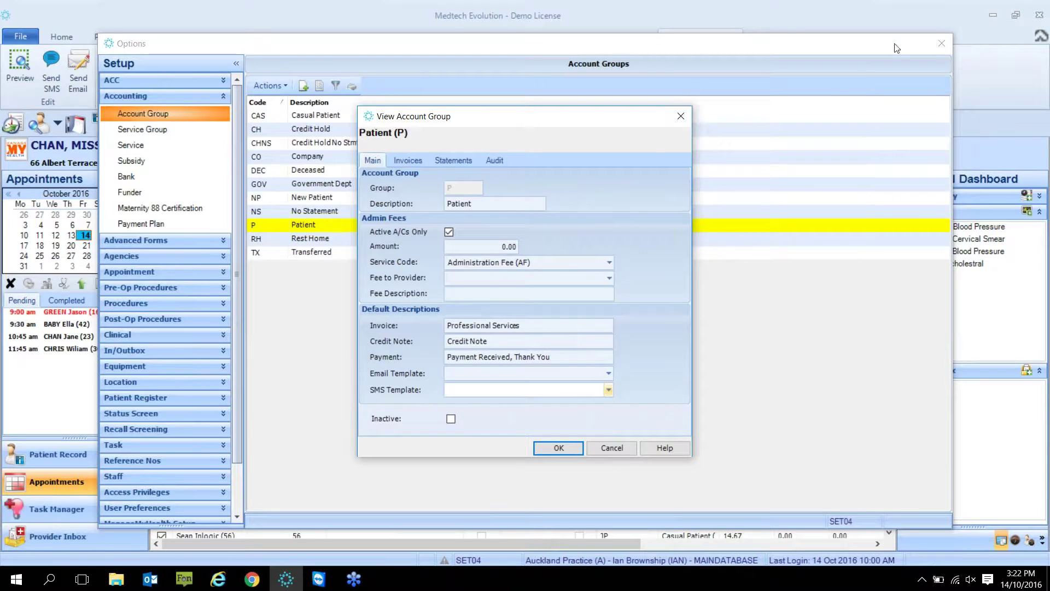
pyautogui.click(682, 118)
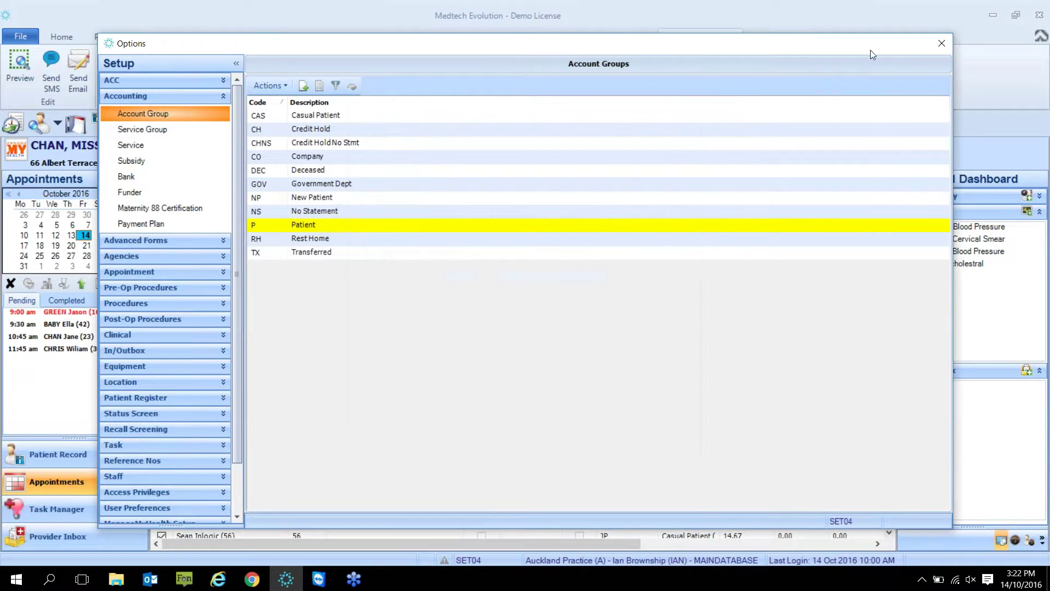
pyautogui.click(941, 42)
# - Open the Claims Preview and dismiss its filter without applying it
pyautogui.click(203, 37)
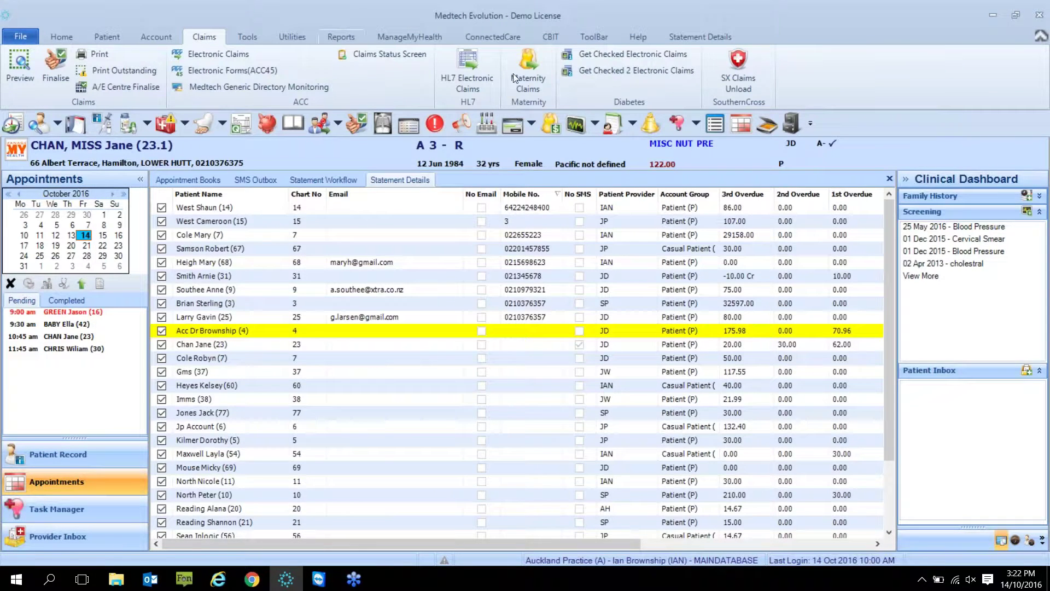
pyautogui.click(30, 58)
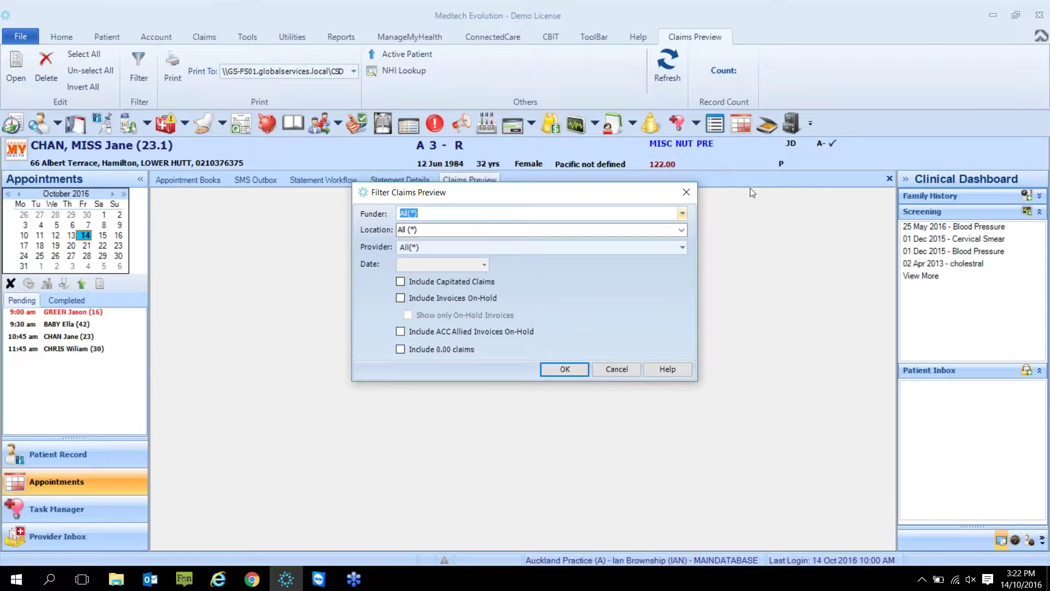
pyautogui.click(688, 193)
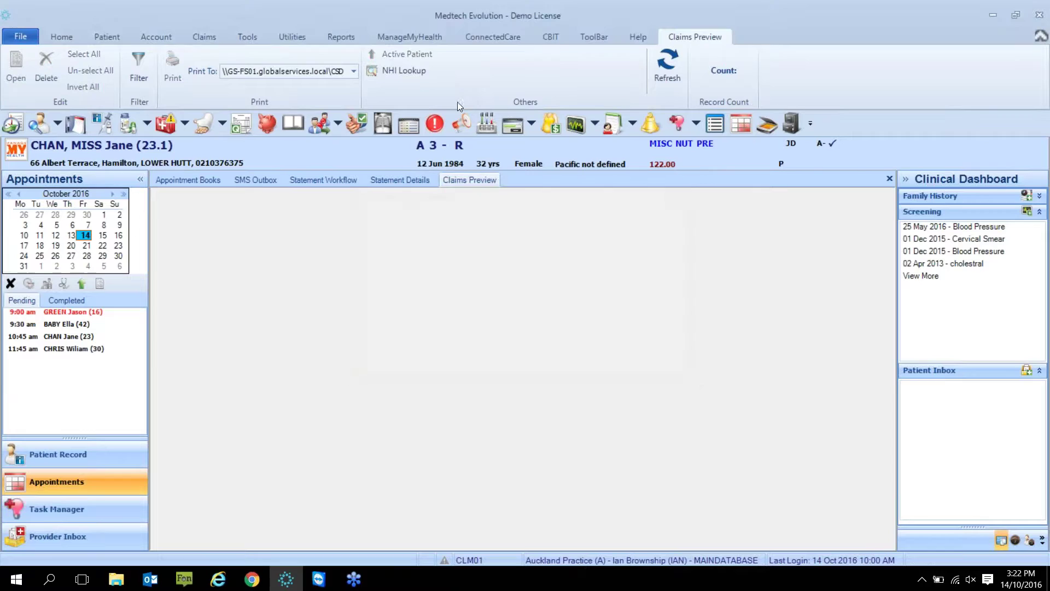
# - Open the patient's Screening History, view the new screening entry form, and close it without saving
pyautogui.click(99, 36)
pyautogui.click(336, 56)
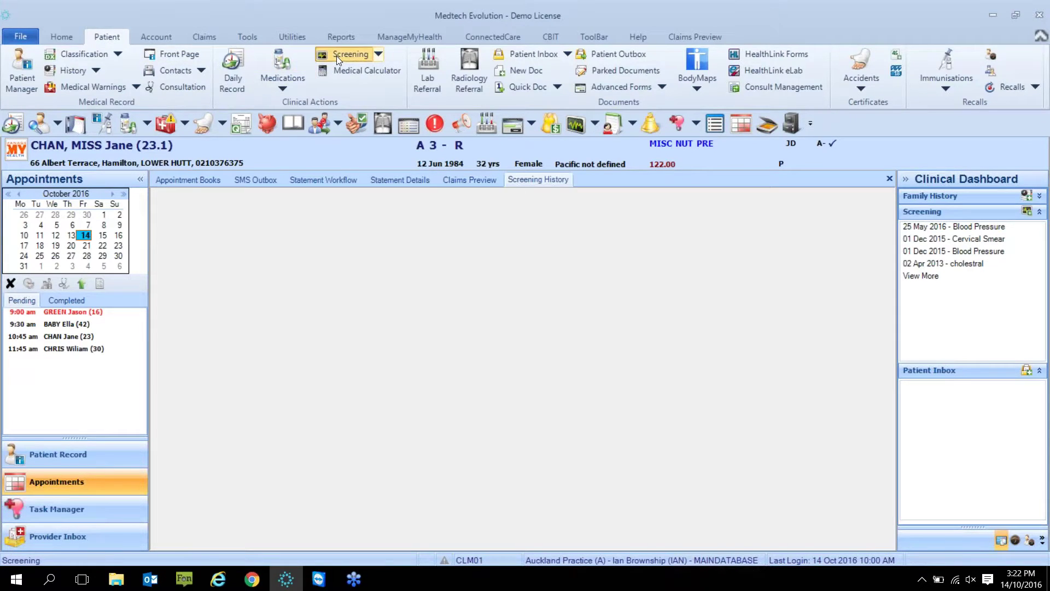
pyautogui.click(14, 67)
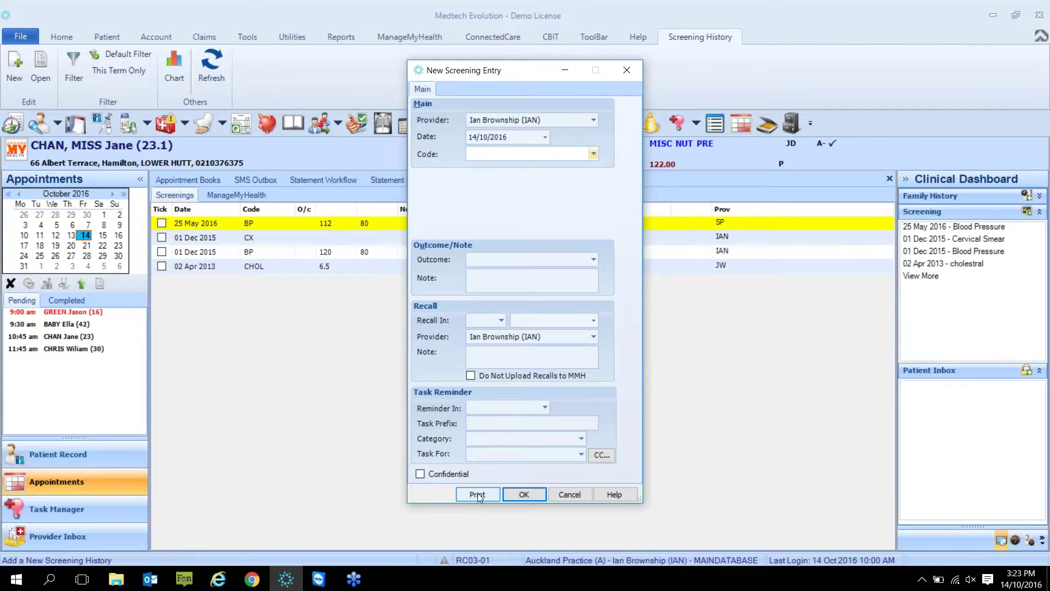
pyautogui.click(628, 71)
pyautogui.click(583, 341)
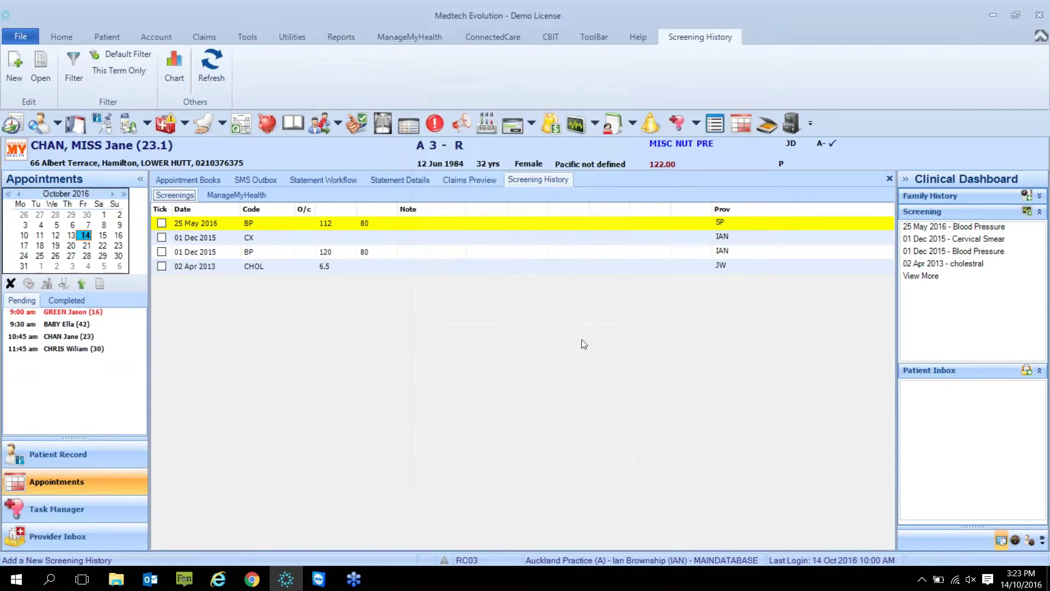
# - Open the export option of the My Queries folder in the Query Builder's query store, and cancel the export
pyautogui.click(247, 37)
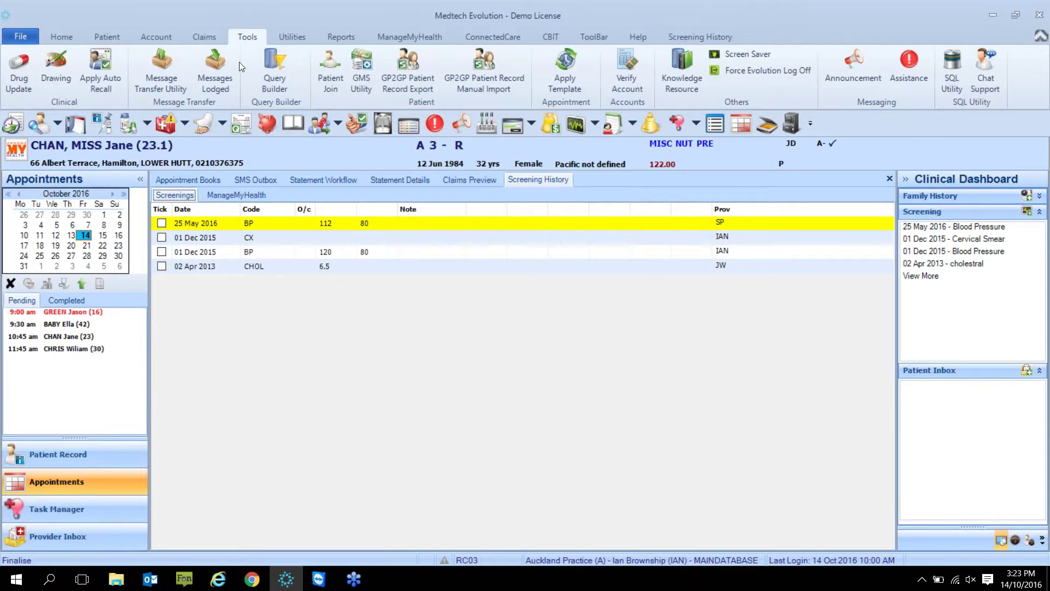
pyautogui.click(272, 77)
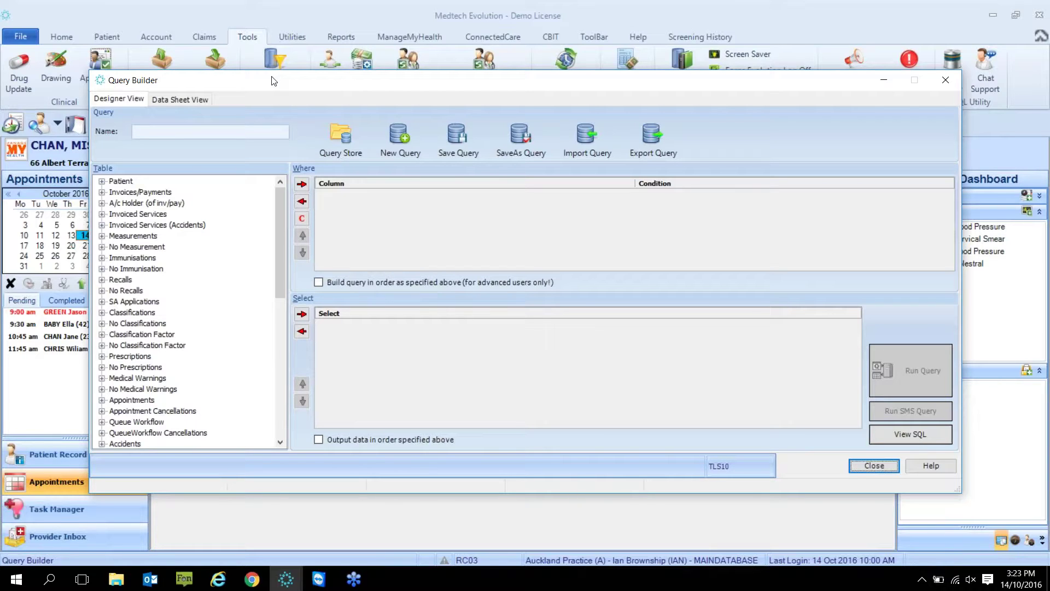
pyautogui.click(345, 146)
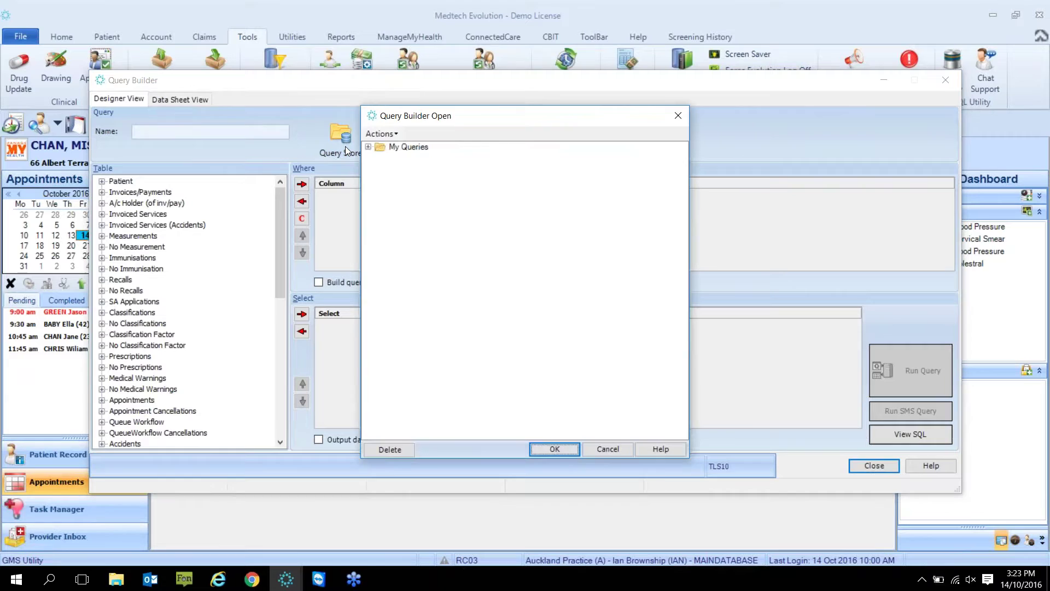
pyautogui.rightClick(389, 148)
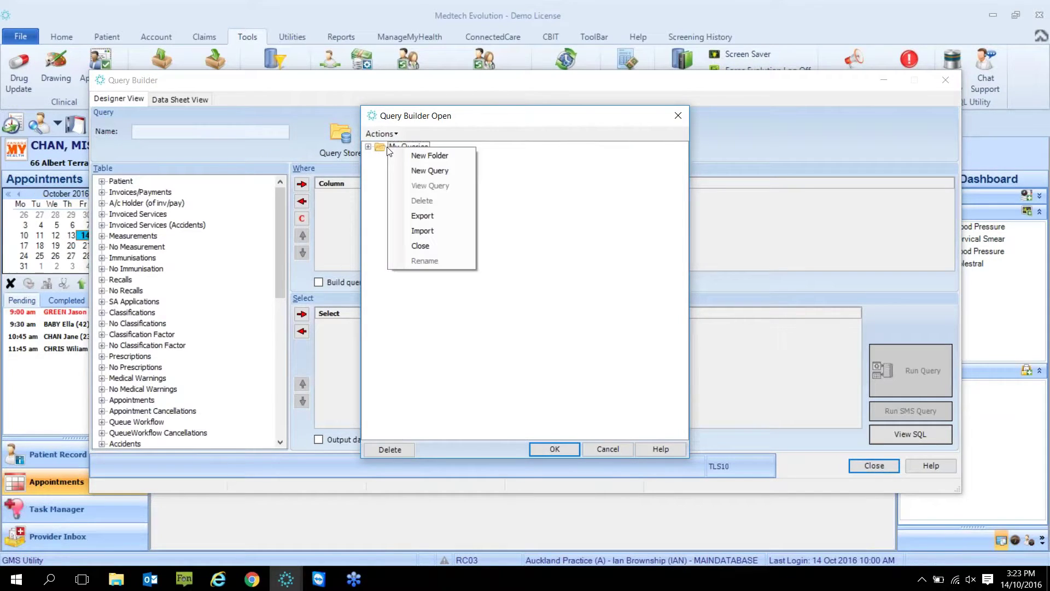
pyautogui.click(431, 218)
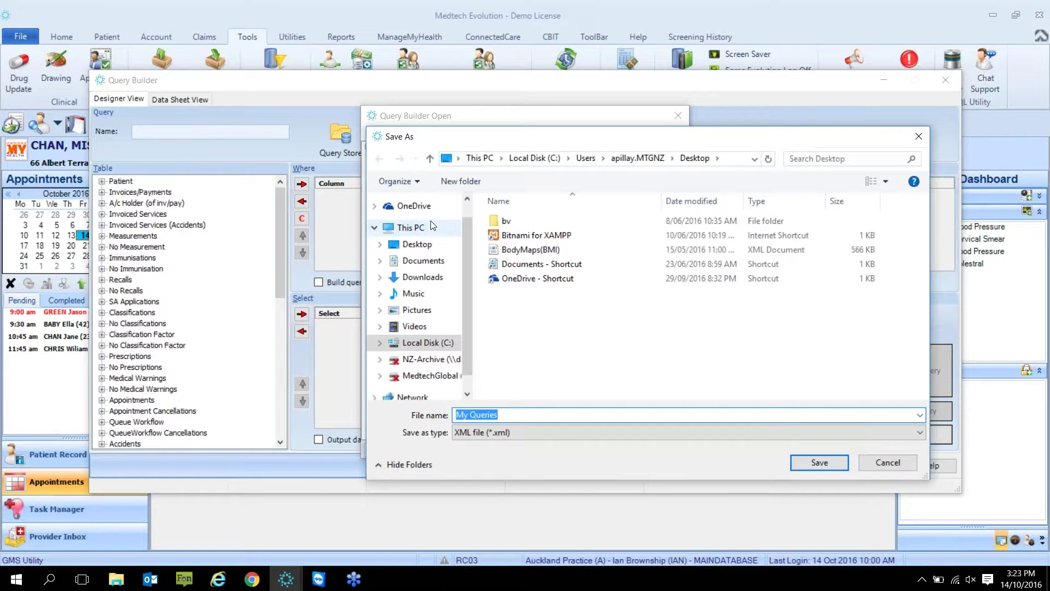
pyautogui.click(920, 129)
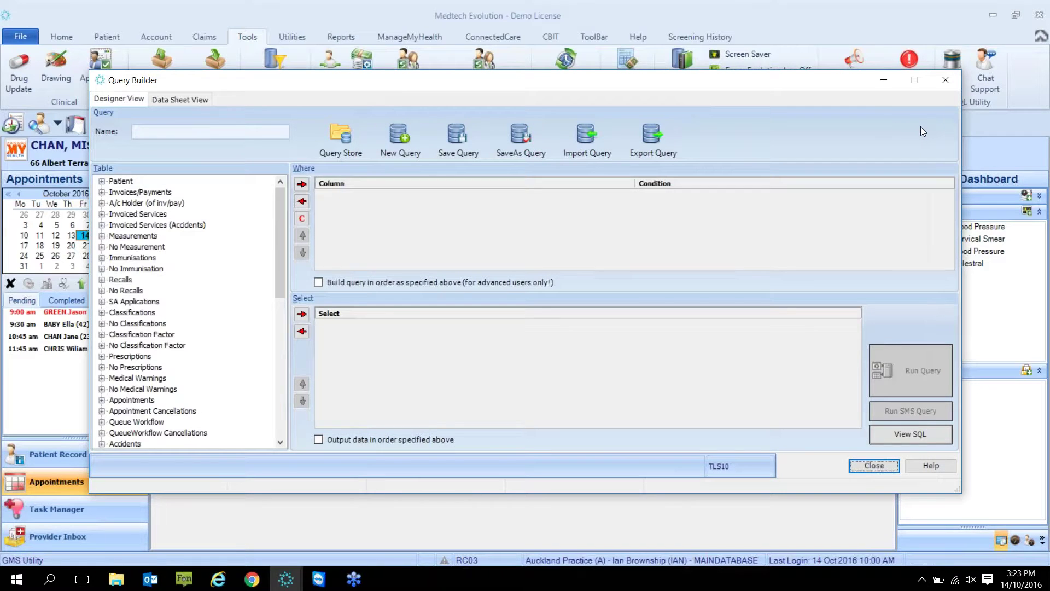
# - Run the saved query AR Females over 65 from My Queries, look over its data sheet, and close the Query Builder
pyautogui.click(355, 153)
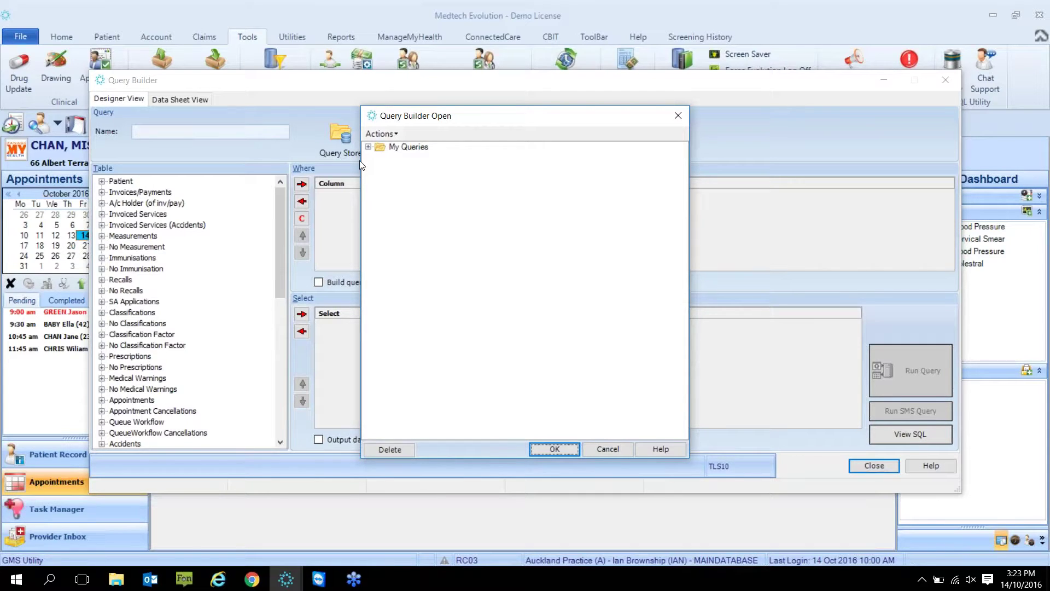
pyautogui.click(368, 146)
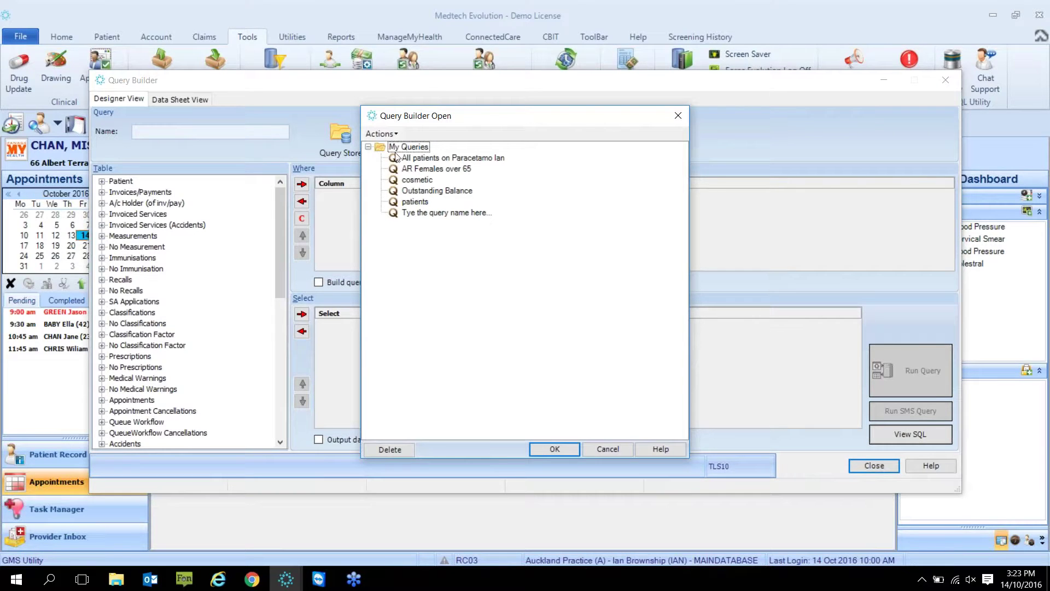
pyautogui.click(408, 171)
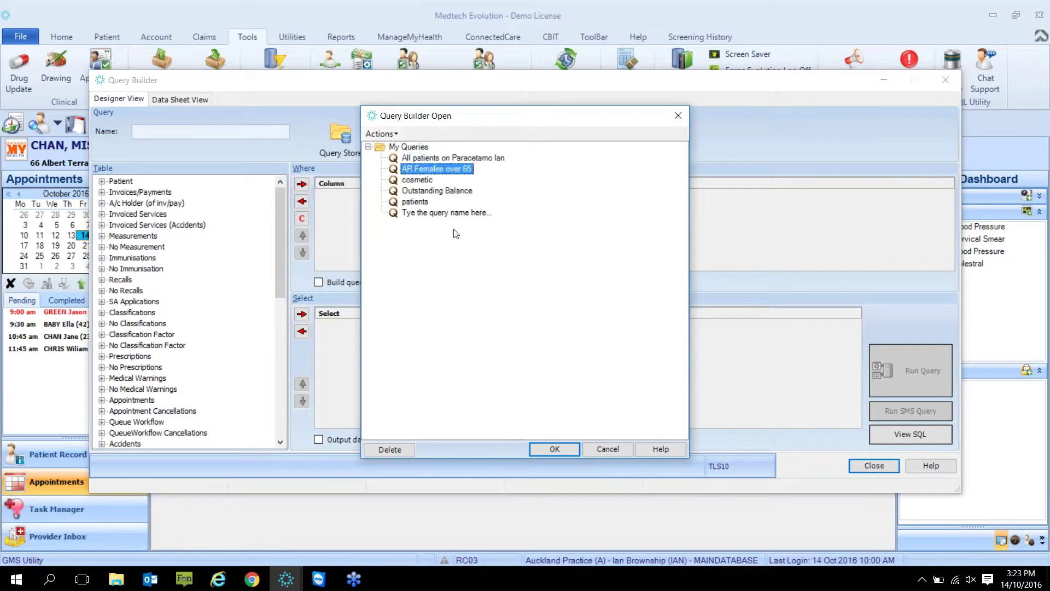
pyautogui.click(553, 449)
pyautogui.click(904, 374)
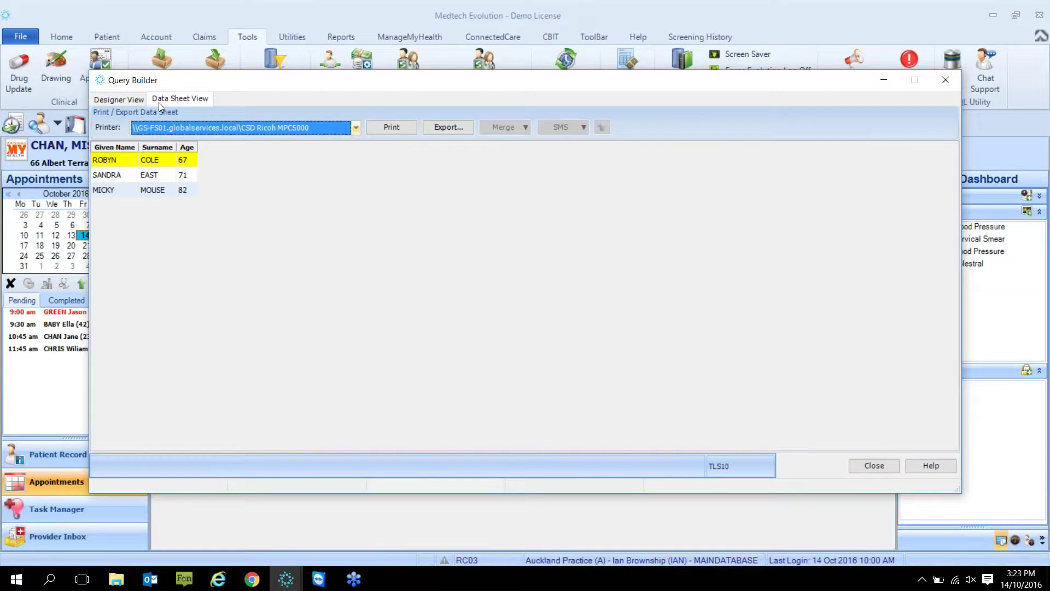
pyautogui.click(116, 176)
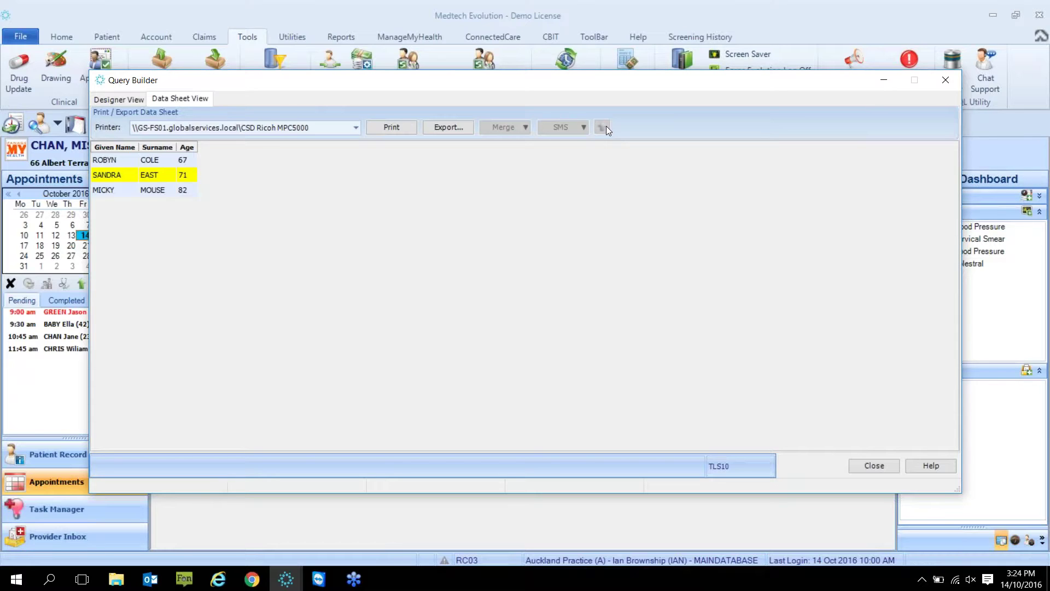
pyautogui.click(946, 82)
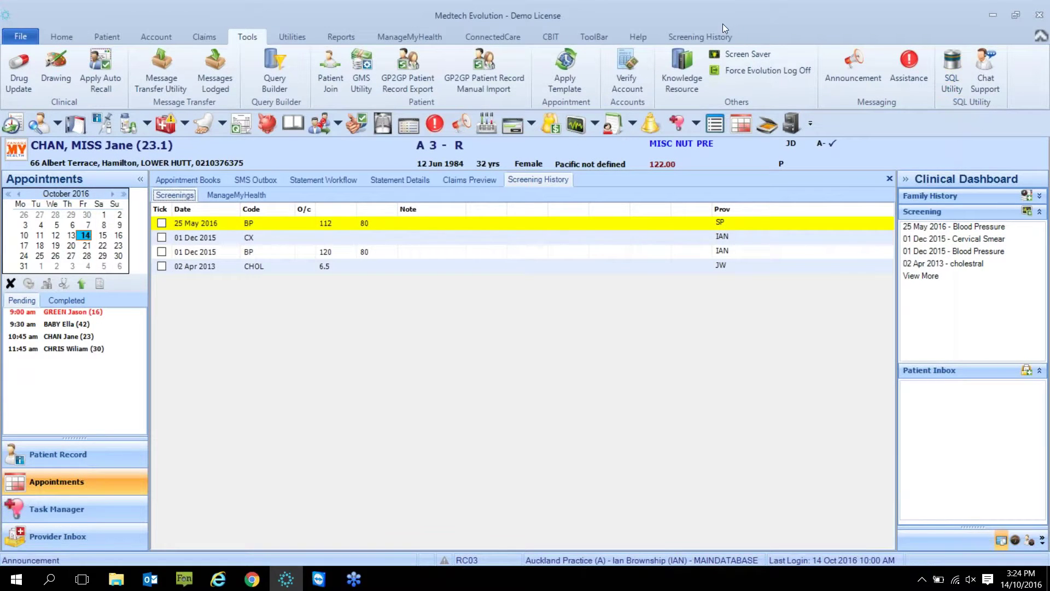
# - Open the Read Audit logs of staff access to patient records
pyautogui.click(642, 35)
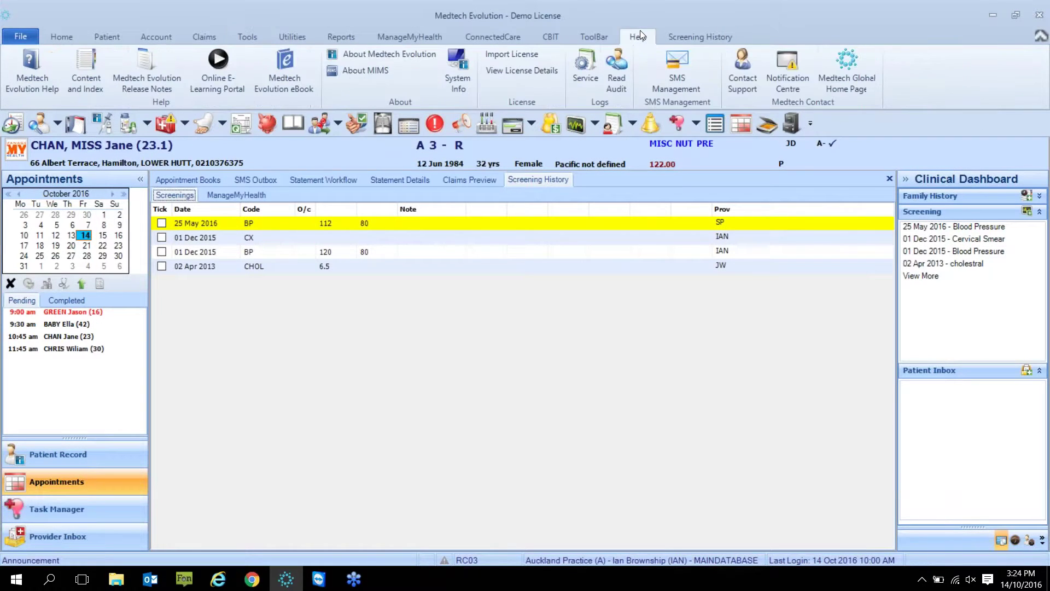
pyautogui.click(609, 89)
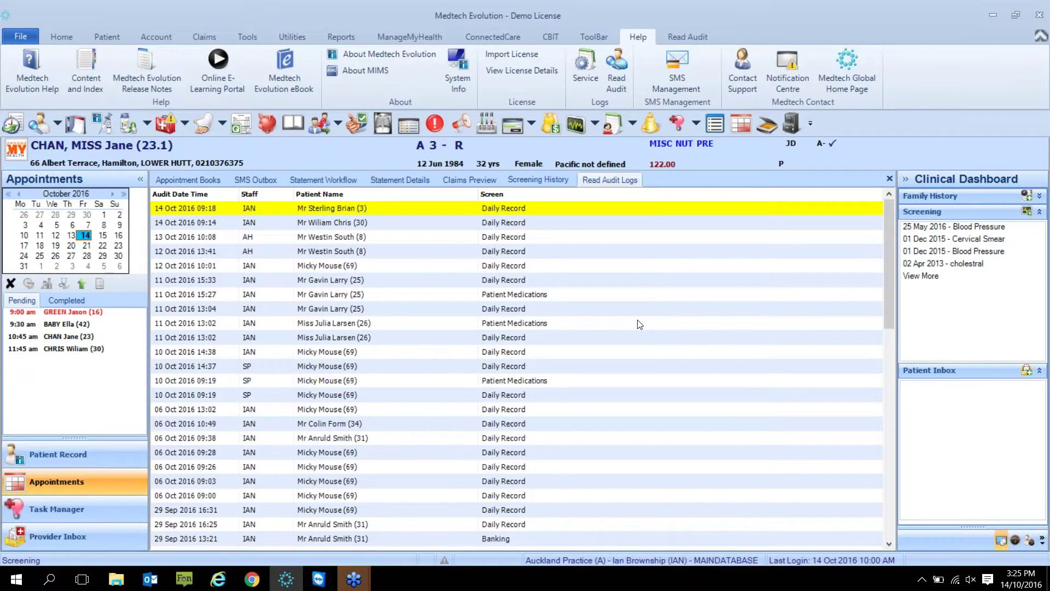
# - Open the clinical manager (CM) role for editing under Access Privileges in the setup options
pyautogui.click(20, 36)
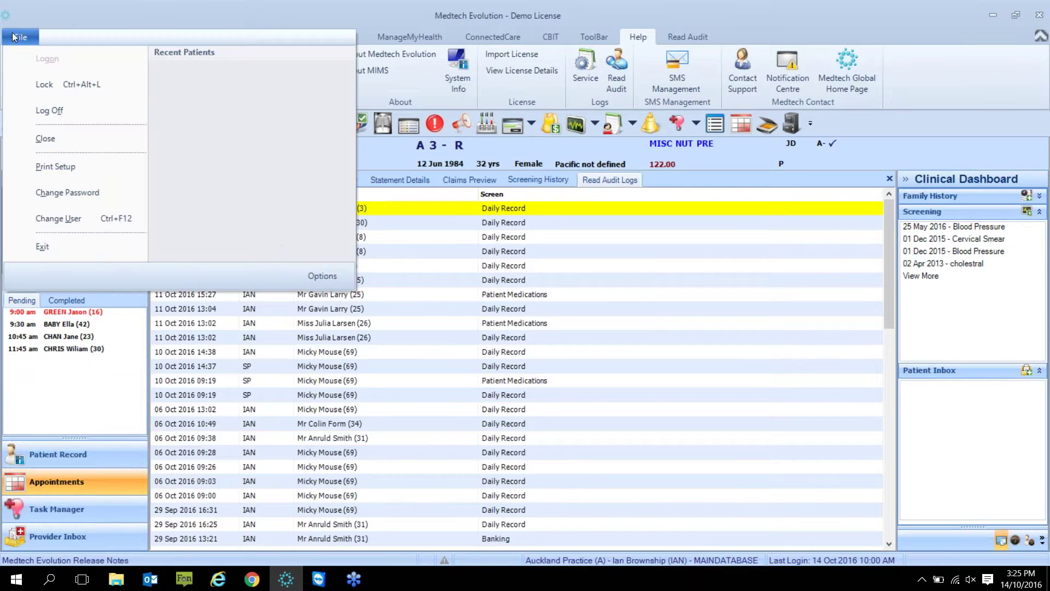
pyautogui.click(316, 275)
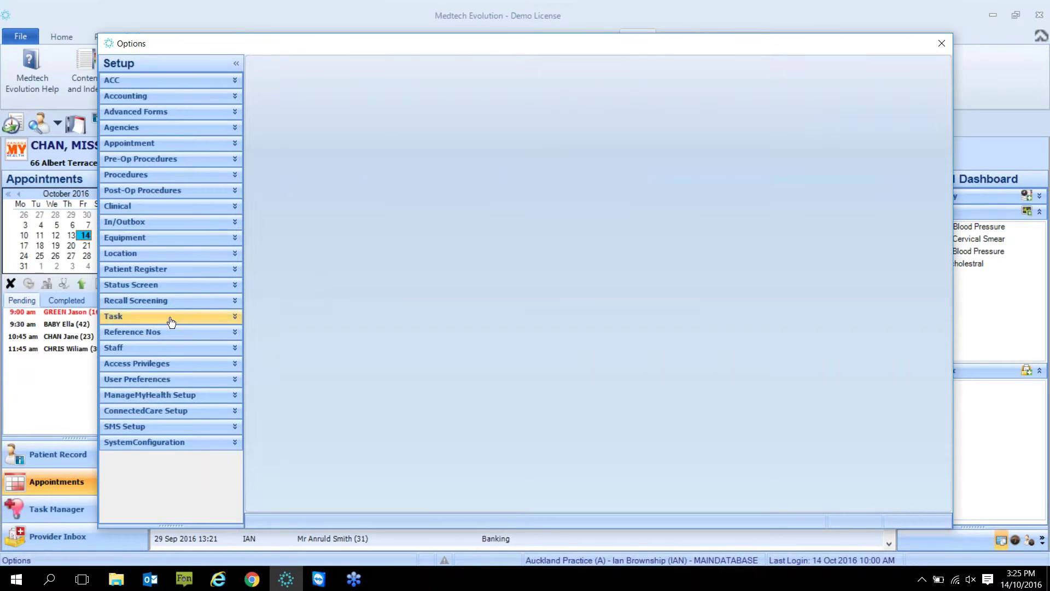
pyautogui.click(155, 366)
pyautogui.click(141, 399)
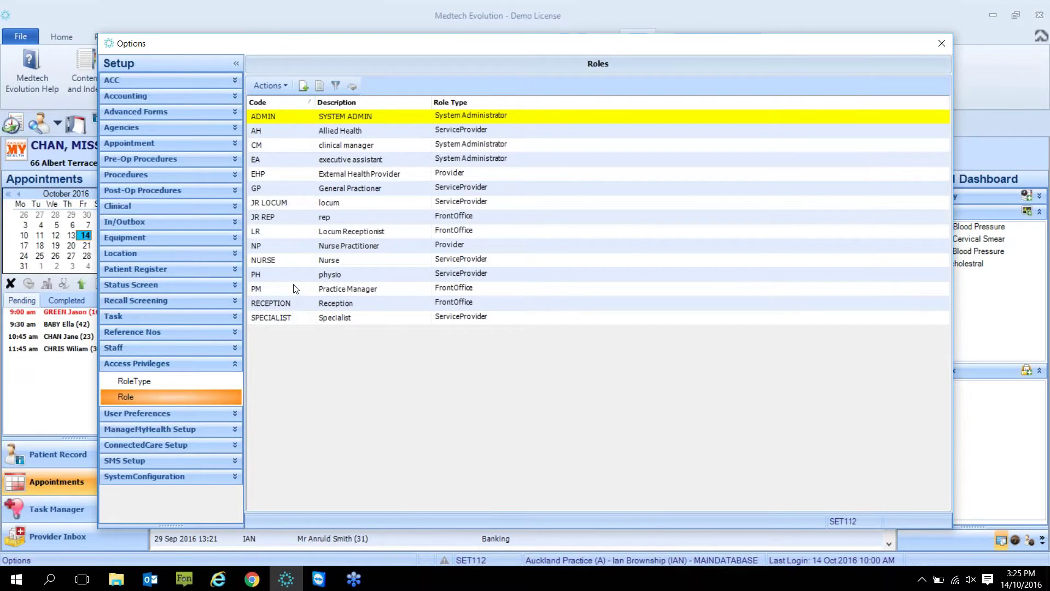
pyautogui.click(348, 146)
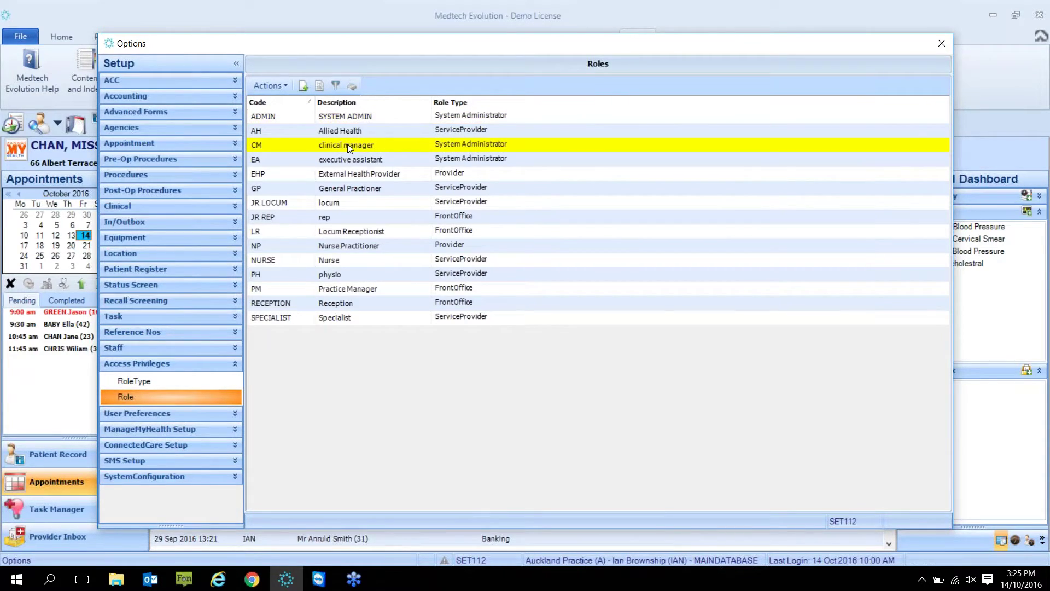
pyautogui.doubleClick(347, 143)
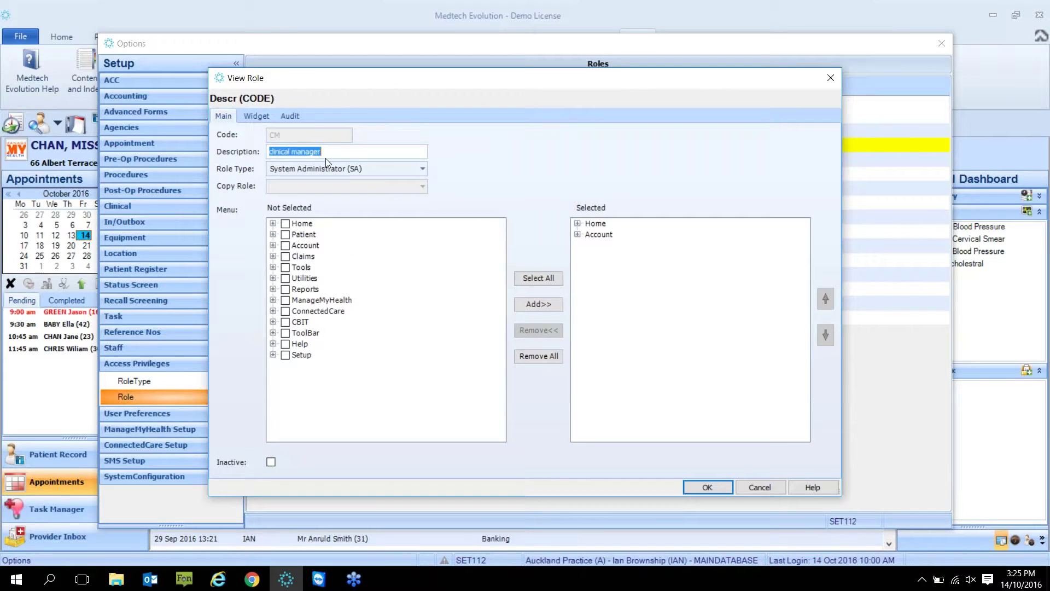
# - Add the Read Audit entry of the Help logs to the clinical manager role, save the role, and close the options
pyautogui.click(273, 343)
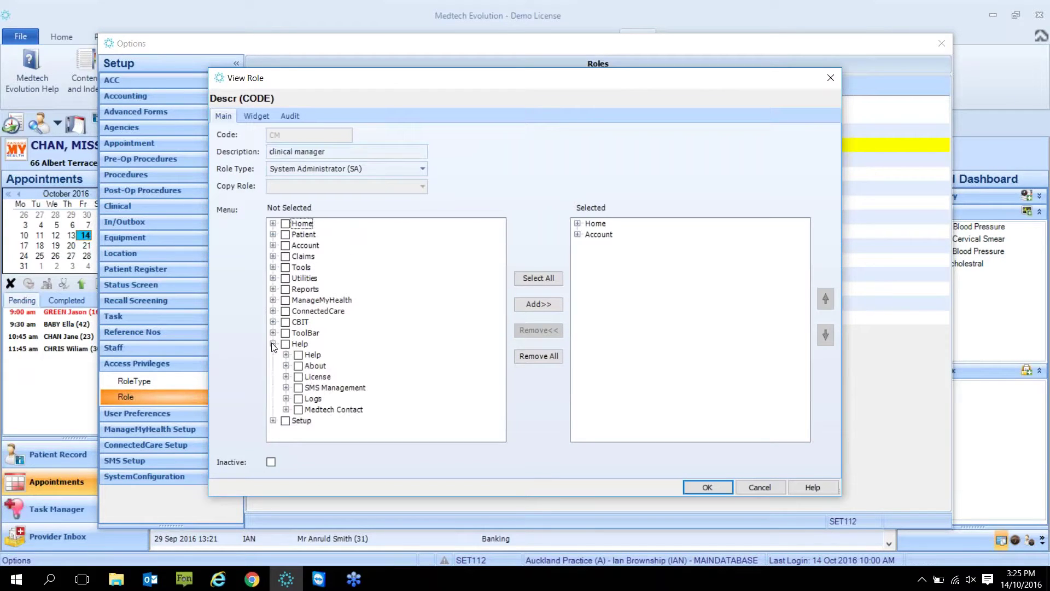
pyautogui.click(286, 398)
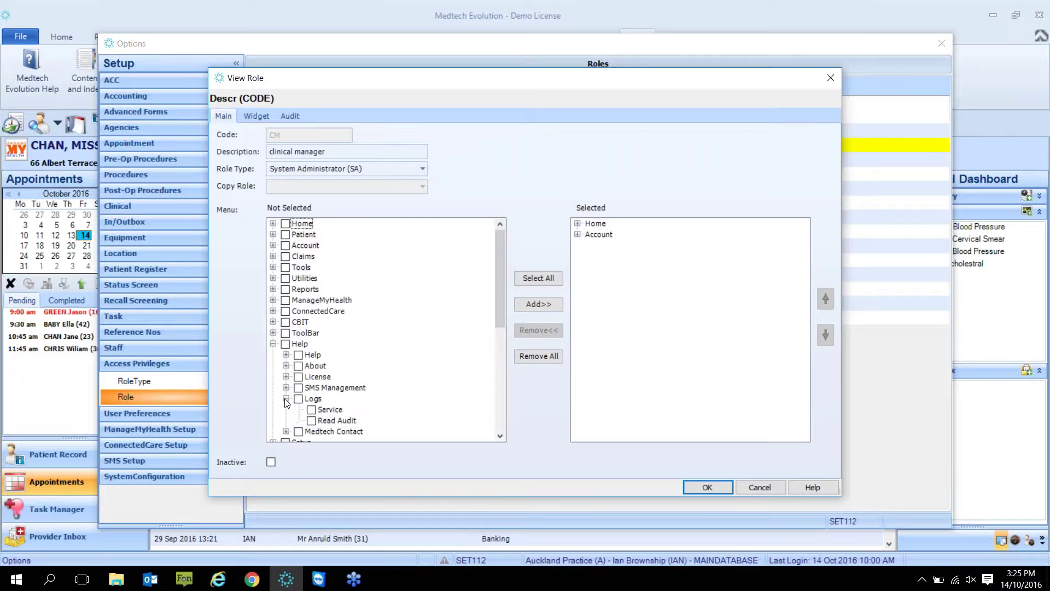
pyautogui.click(311, 420)
pyautogui.click(535, 310)
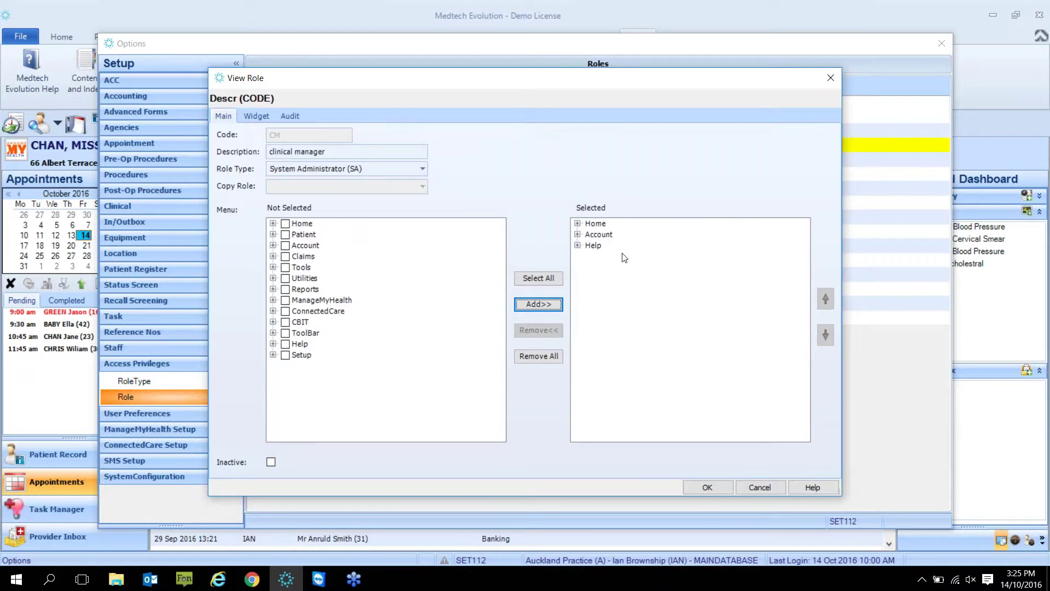
pyautogui.click(706, 488)
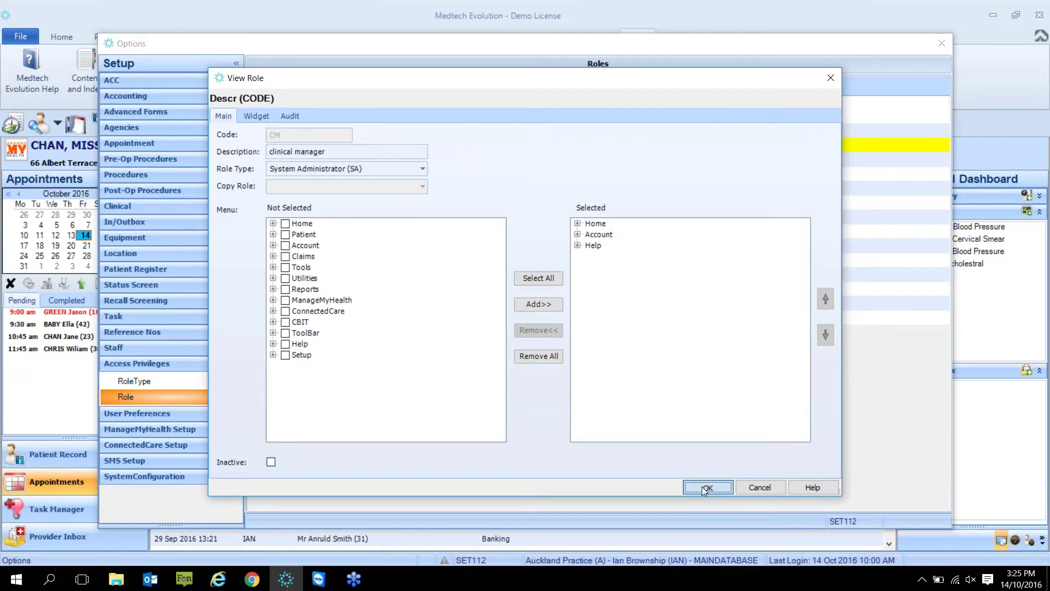
pyautogui.click(605, 340)
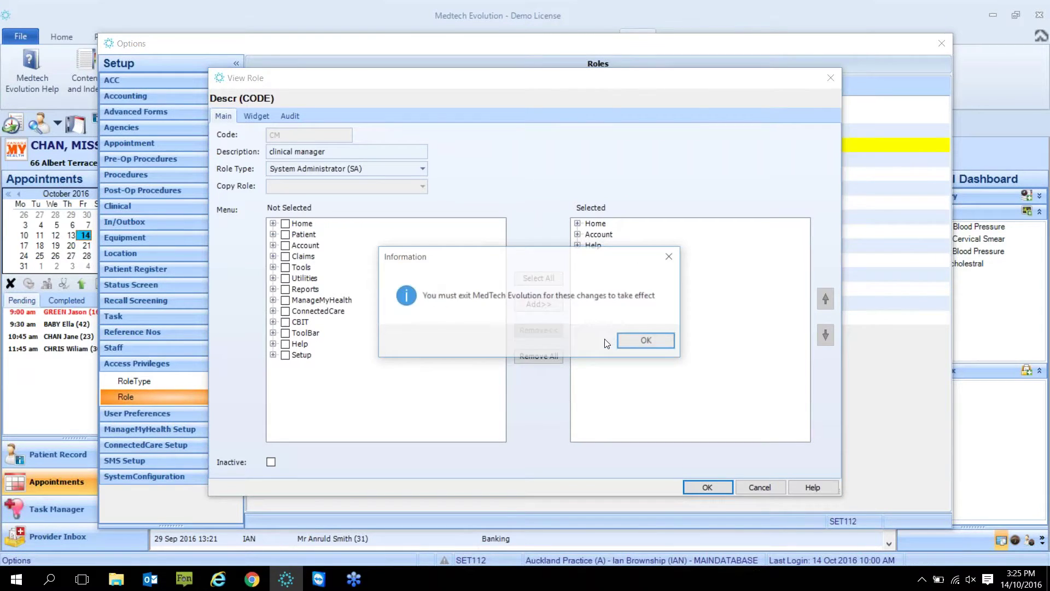
pyautogui.click(648, 338)
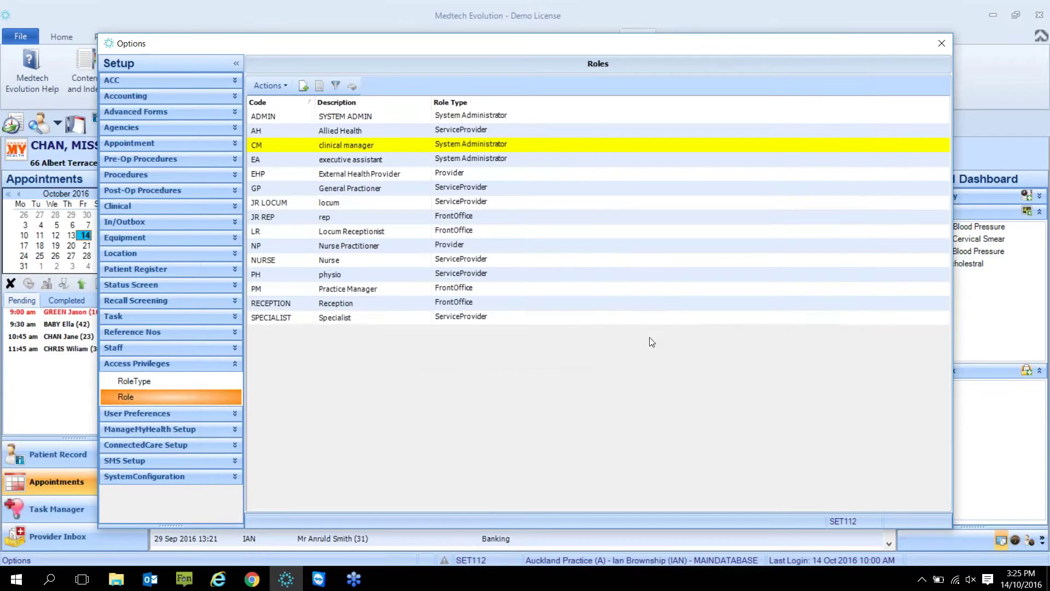
pyautogui.click(942, 43)
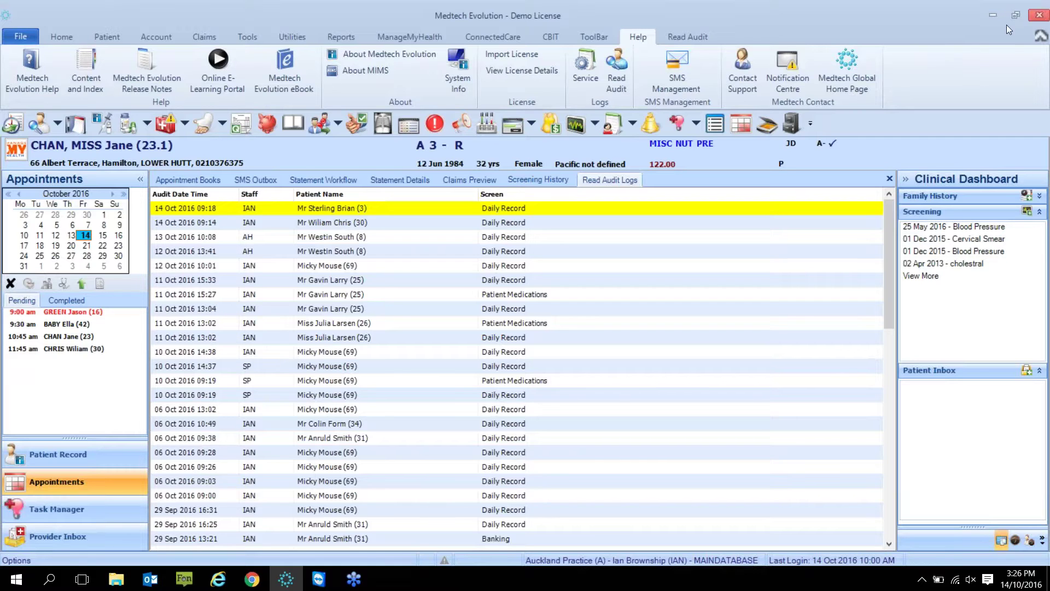
# - Open a new SOTAP consultation for the current patient
pyautogui.click(264, 34)
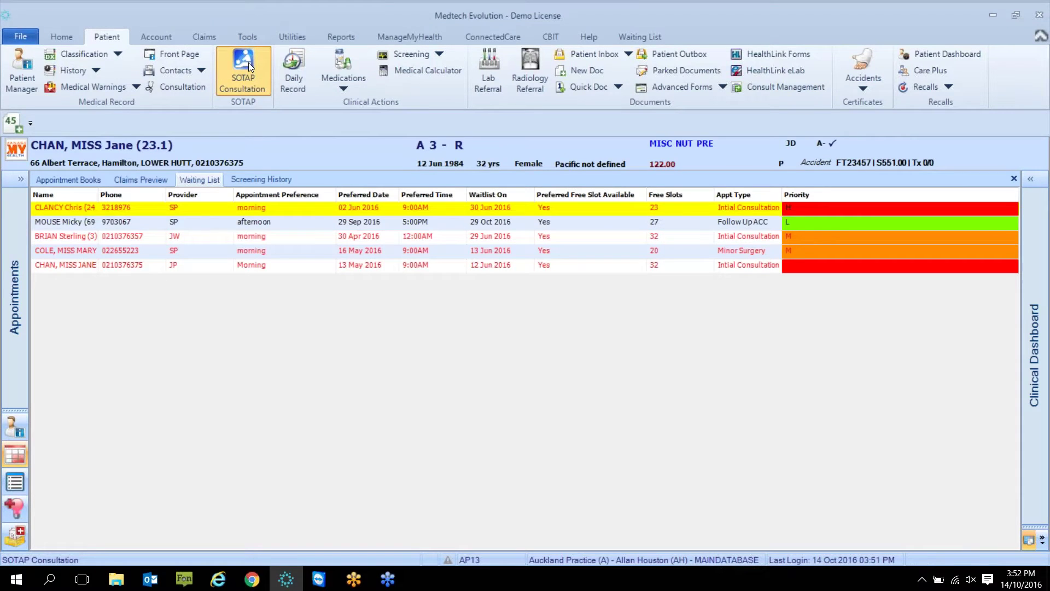
pyautogui.click(249, 66)
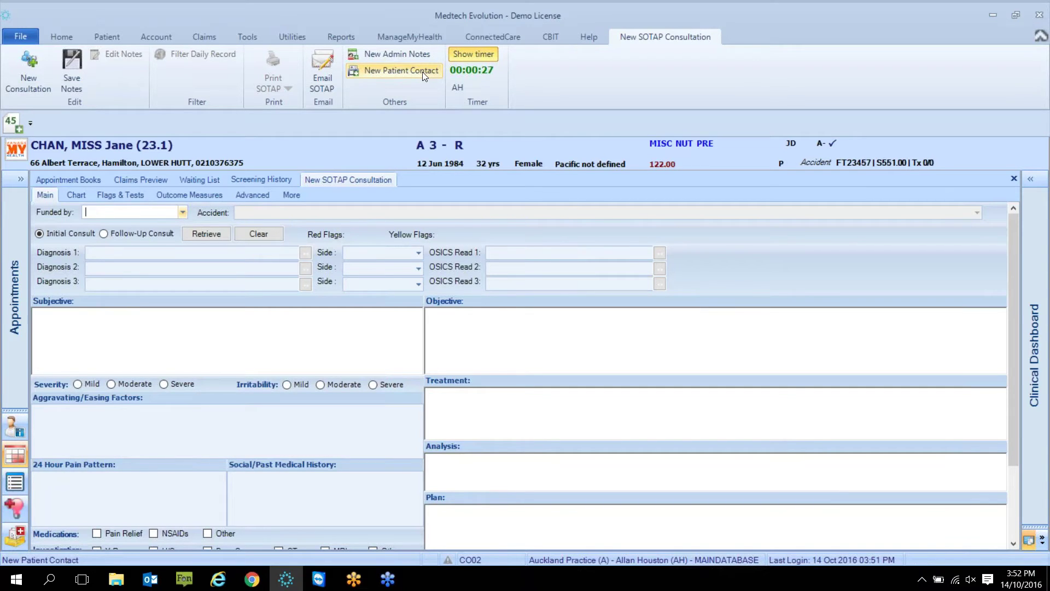
# - Open the patient's Daily Record with admin notes excluded
pyautogui.click(107, 36)
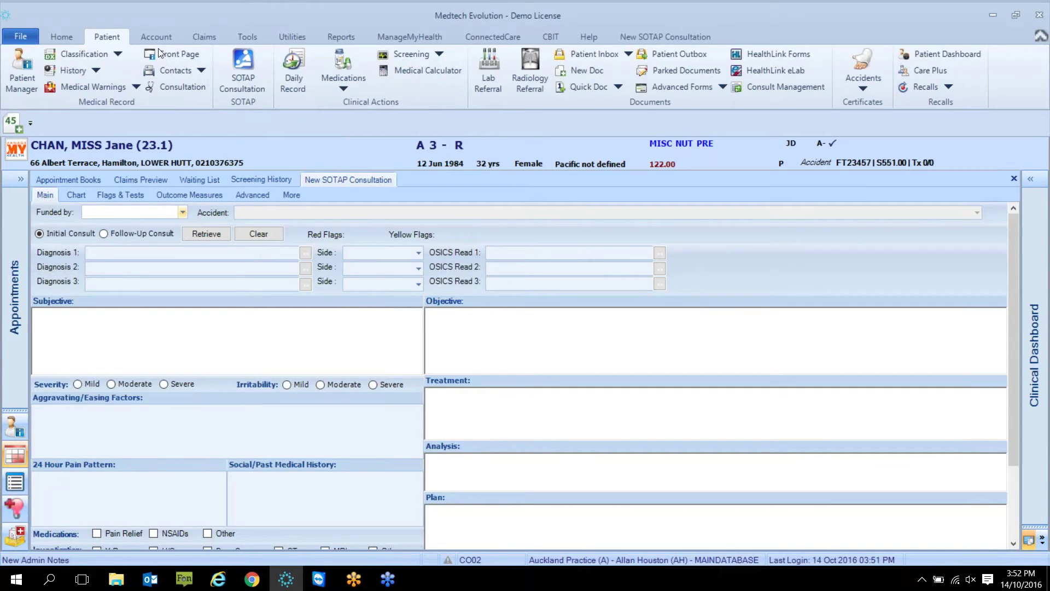
pyautogui.click(294, 77)
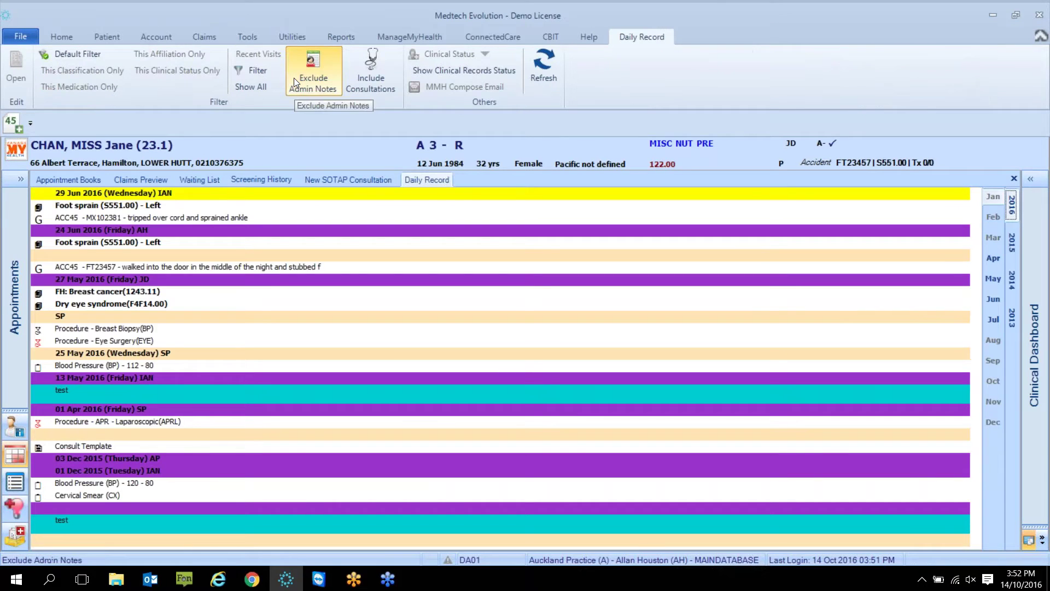
pyautogui.click(289, 78)
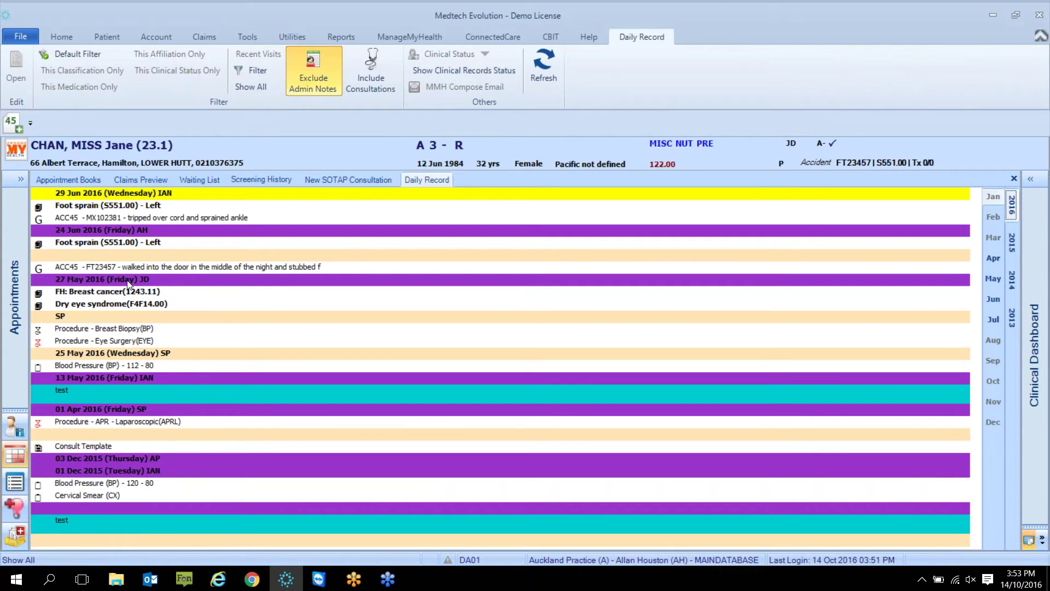
# - Search for another patient by surname and switch to the first match, discarding changes to the parked consultation note
pyautogui.press('F2')
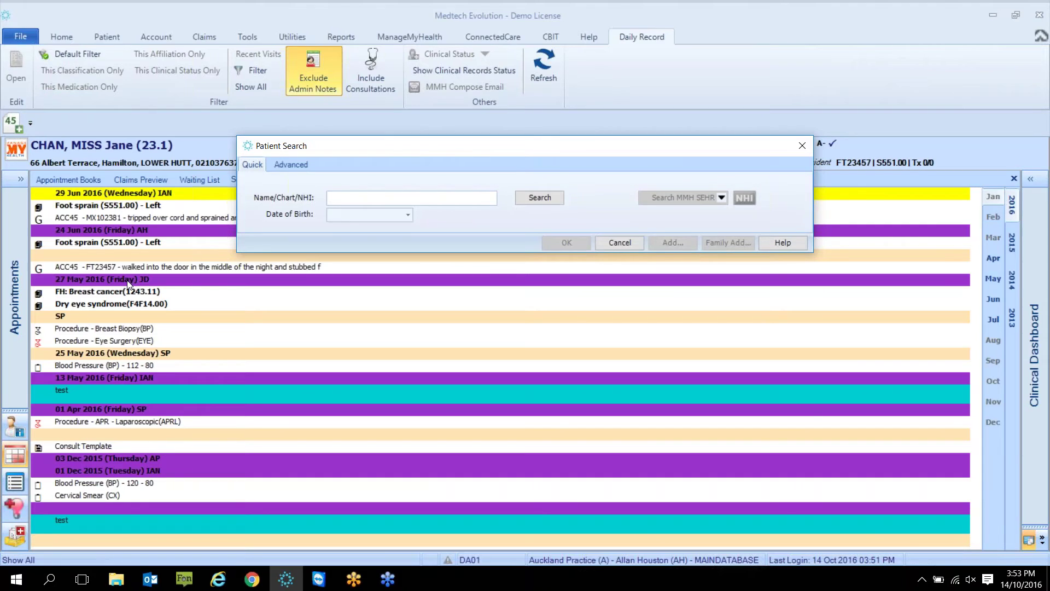
pyautogui.write('SOUTH')
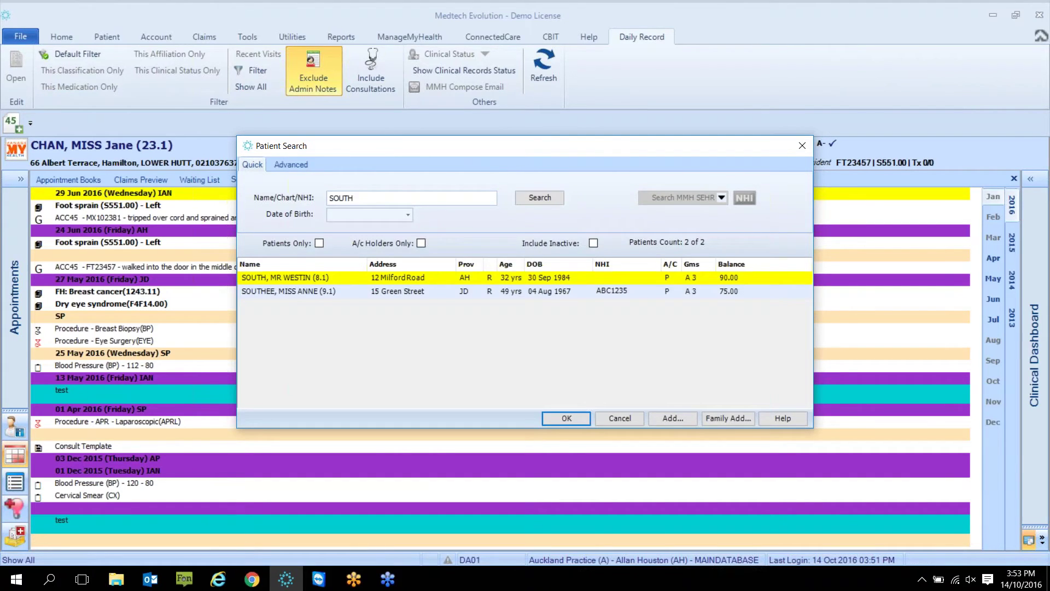
pyautogui.press('Return')
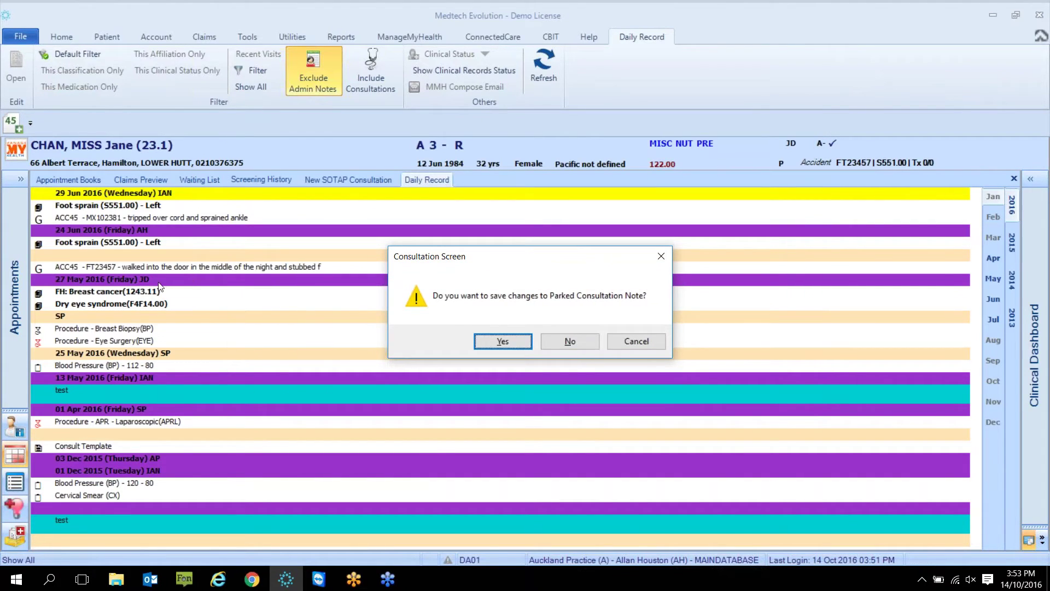
pyautogui.click(568, 341)
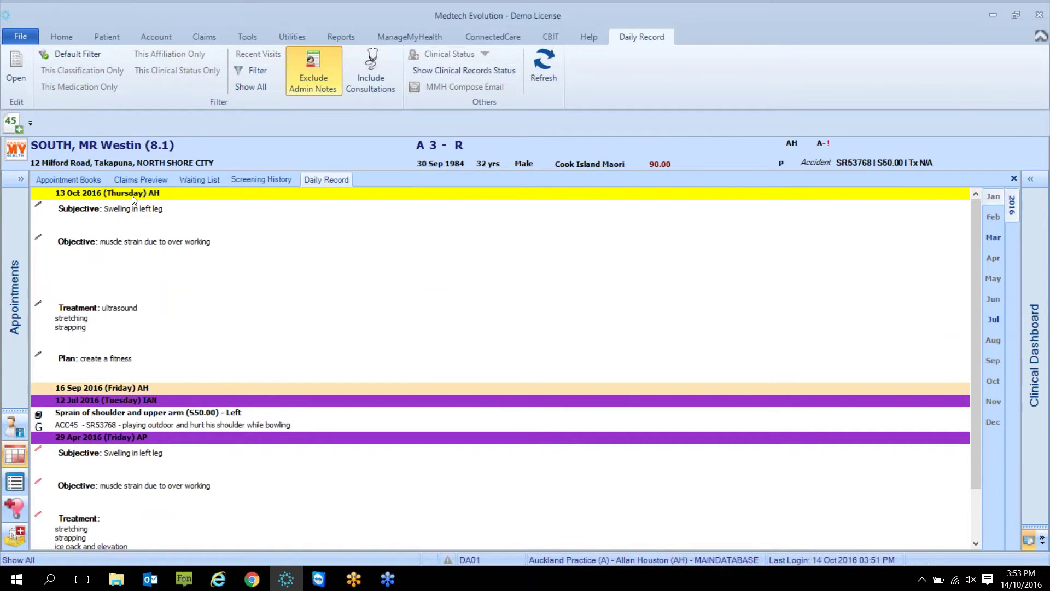
# - View the audit details of the 13 October 2016 SOTAP consultation and return to the Daily Record
pyautogui.doubleClick(132, 195)
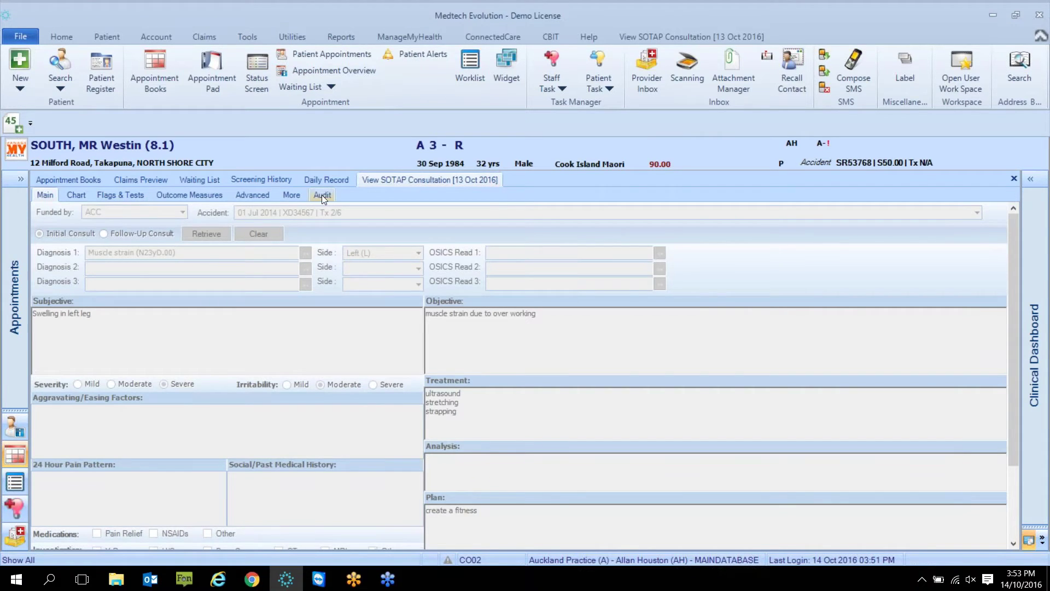
pyautogui.click(322, 196)
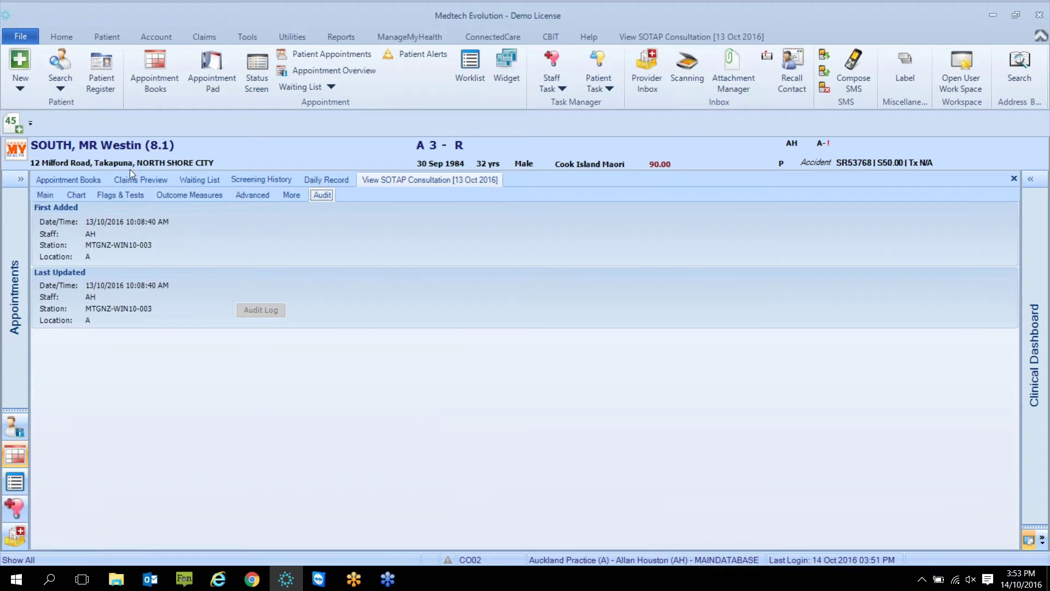
pyautogui.click(328, 179)
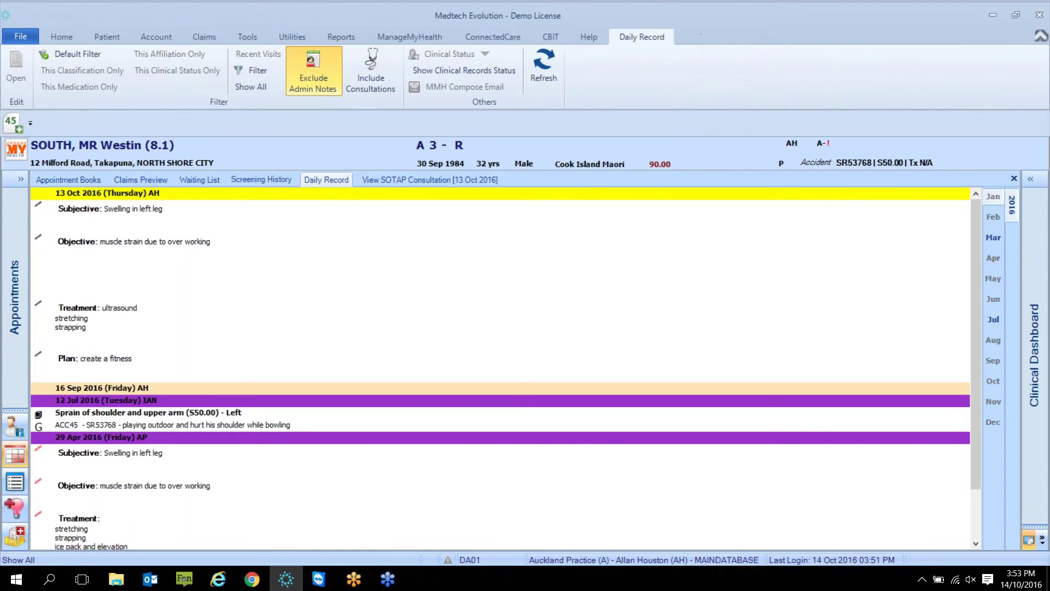
# - Try to open the 29 April 2016 consultation from the Daily Record and close the 13 October 2016 consultation
pyautogui.doubleClick(143, 455)
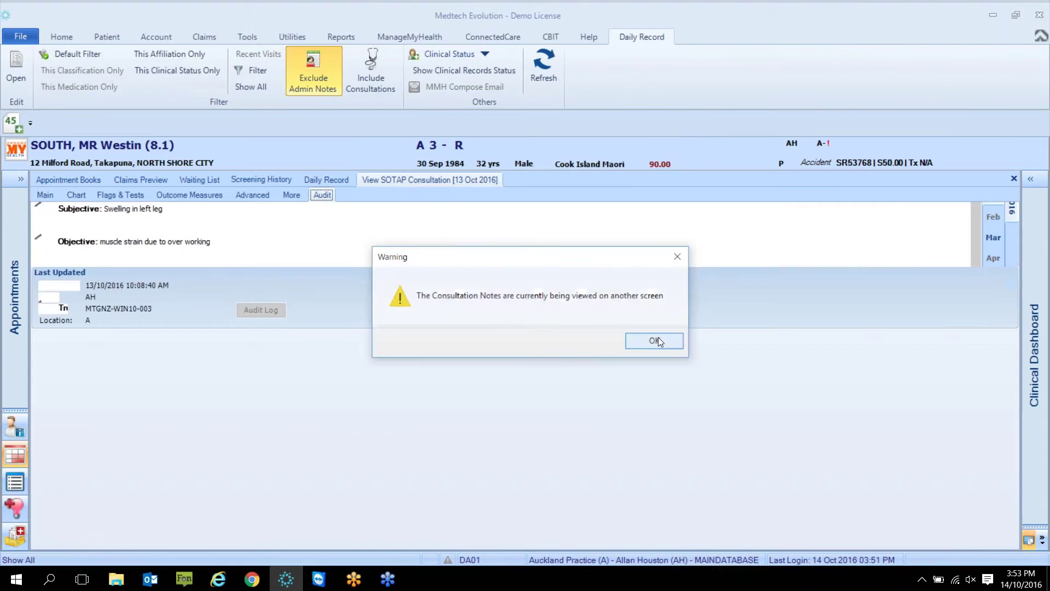
pyautogui.click(658, 341)
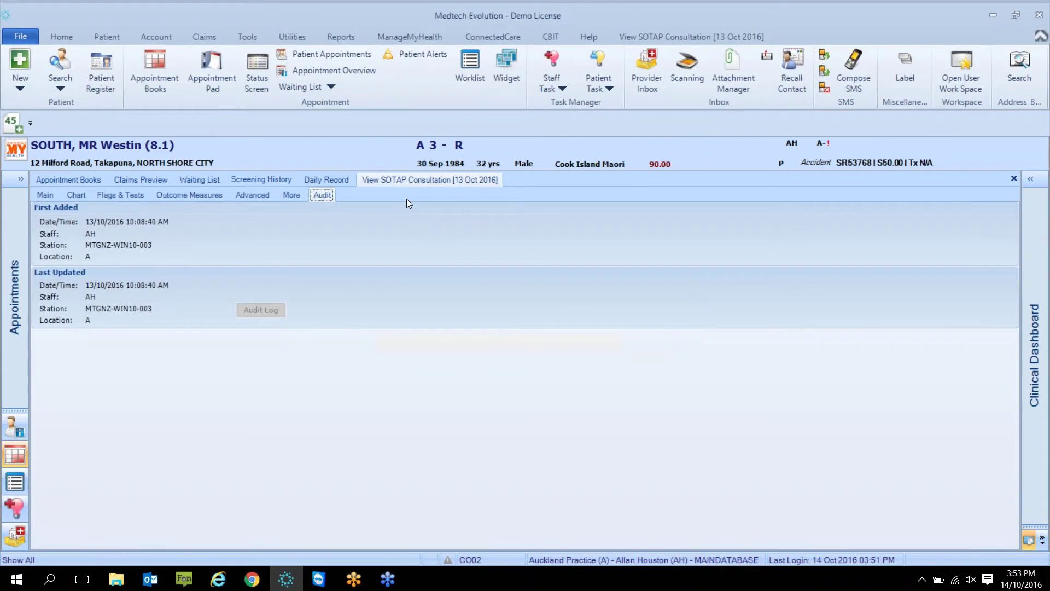
pyautogui.click(1014, 179)
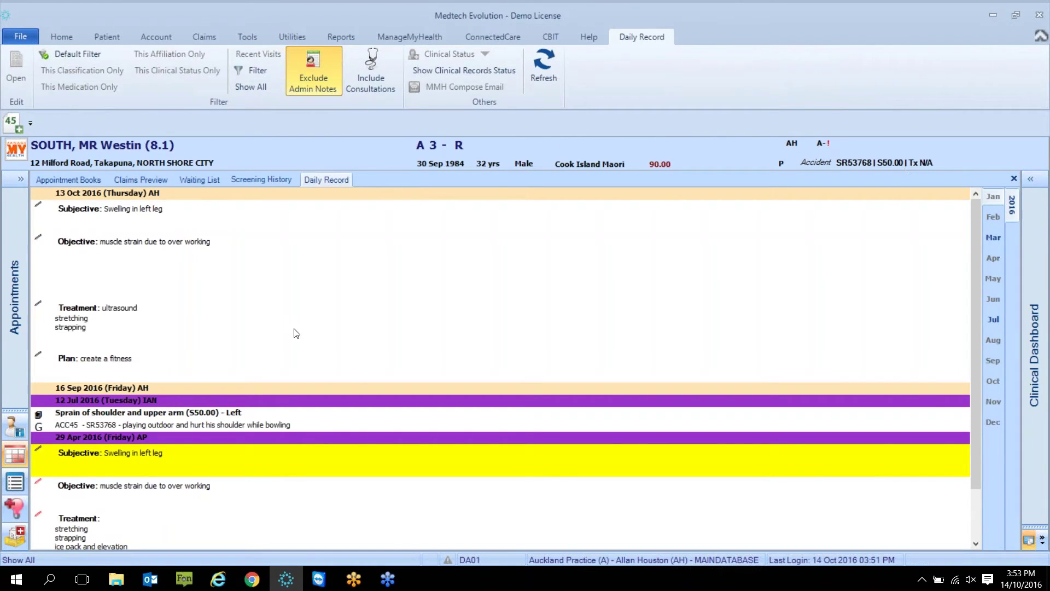
# - Open the 29 April 2016 SOTAP consultation from the Daily Record and view its audit log history
pyautogui.click(96, 456)
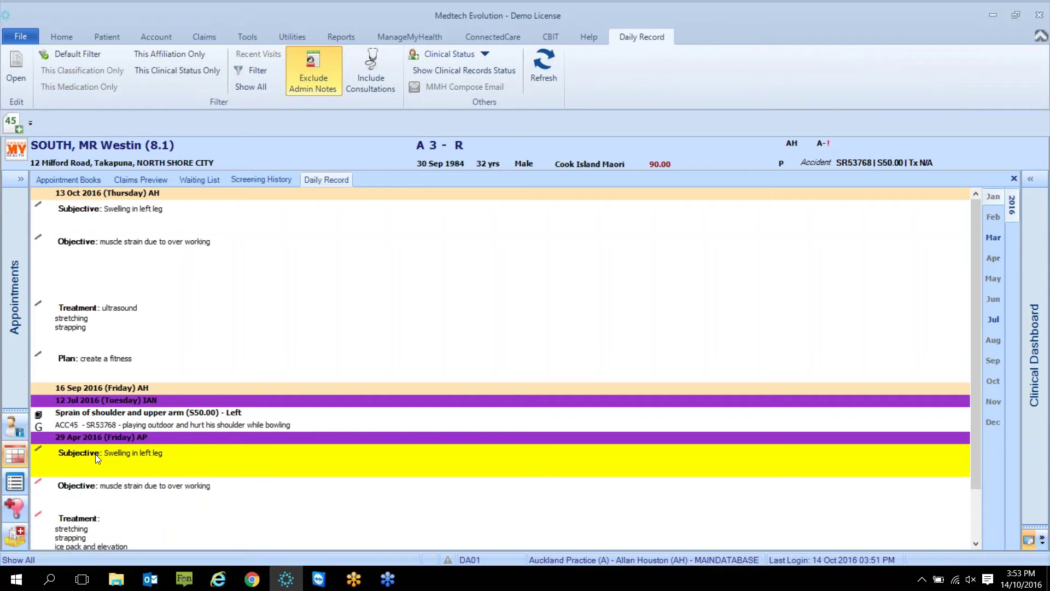
pyautogui.doubleClick(95, 454)
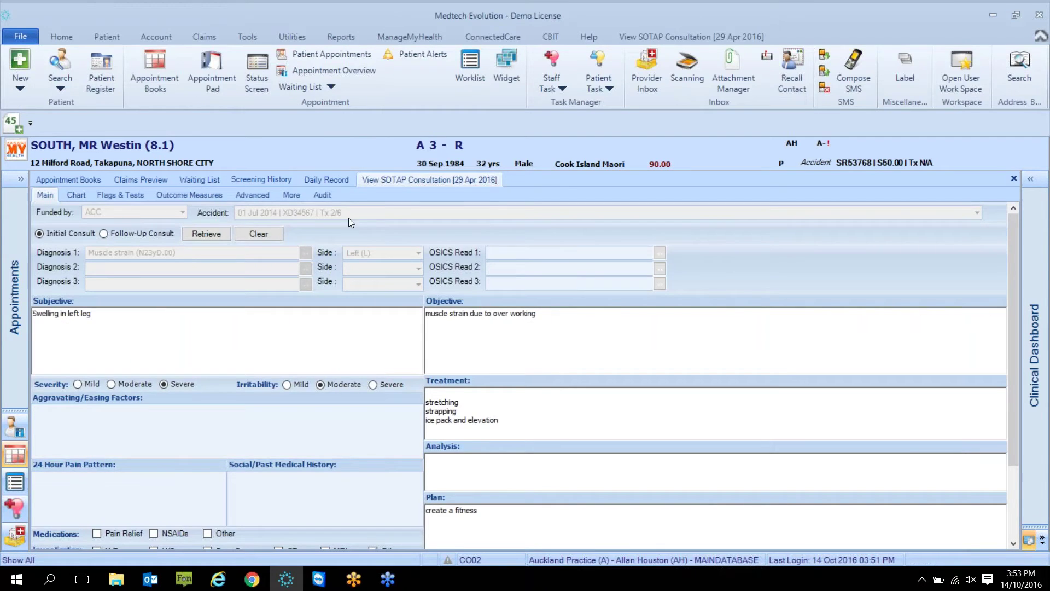
pyautogui.click(333, 196)
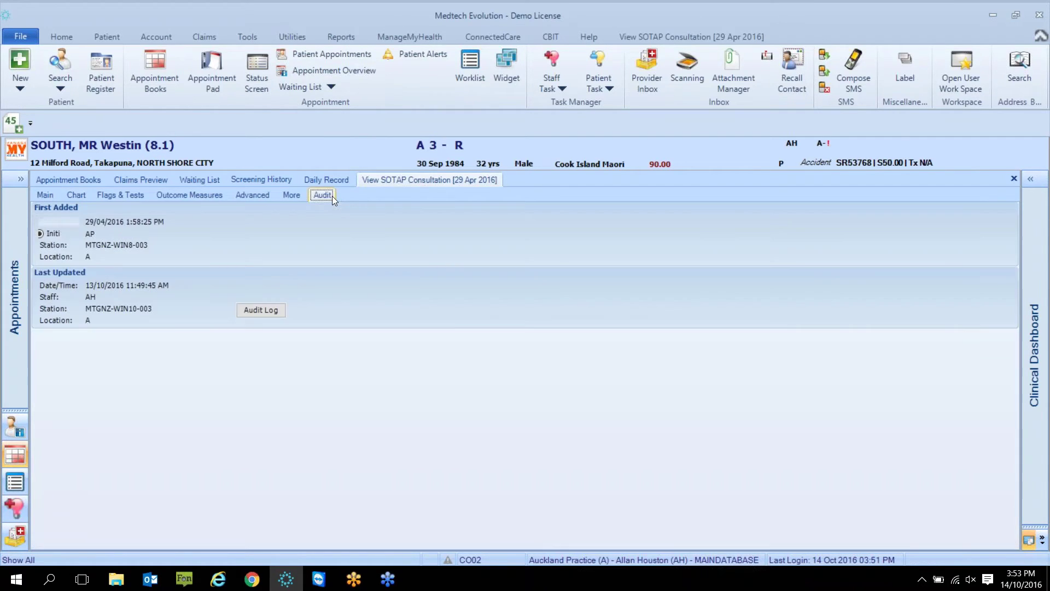
pyautogui.click(275, 311)
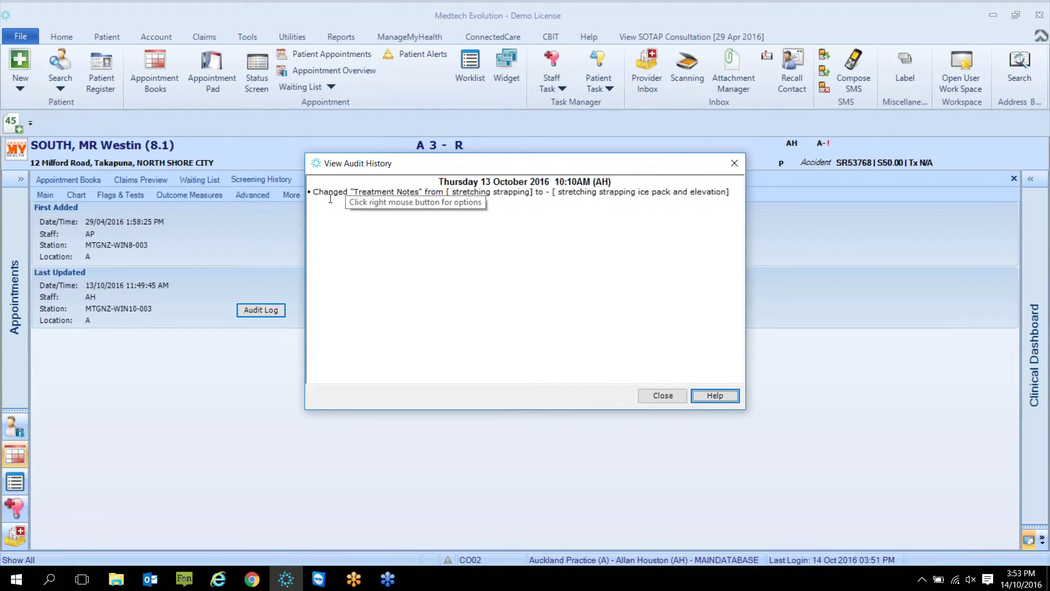